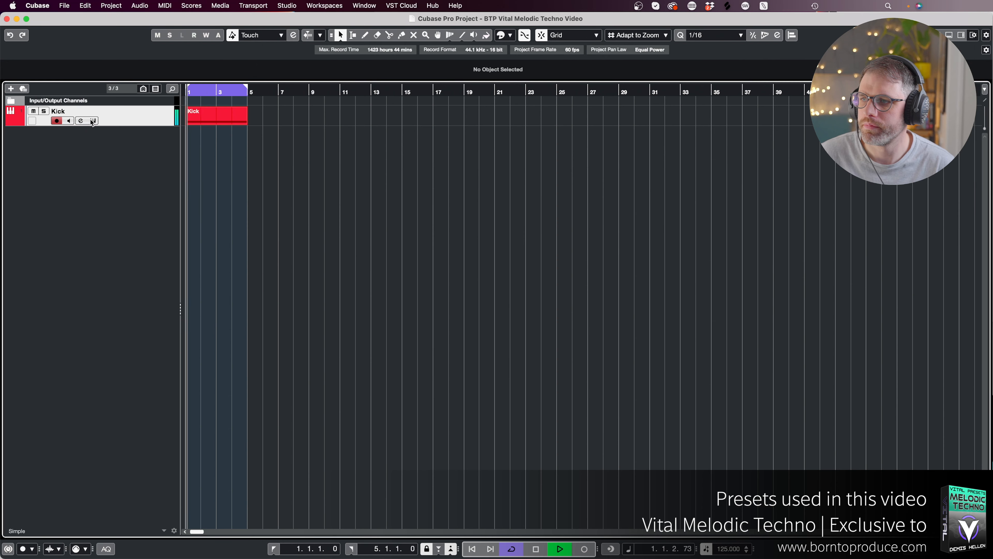
Play the kick loop briefly, then open the Kick track's instrument and show its voice page with the sample source.
key("space")
key("space")
left_click(94, 121)
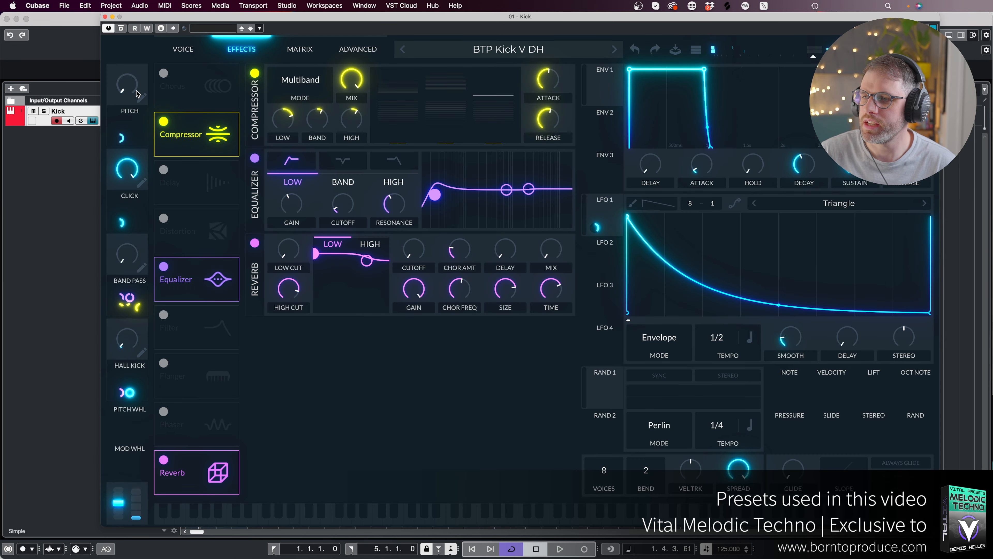
left_click(175, 51)
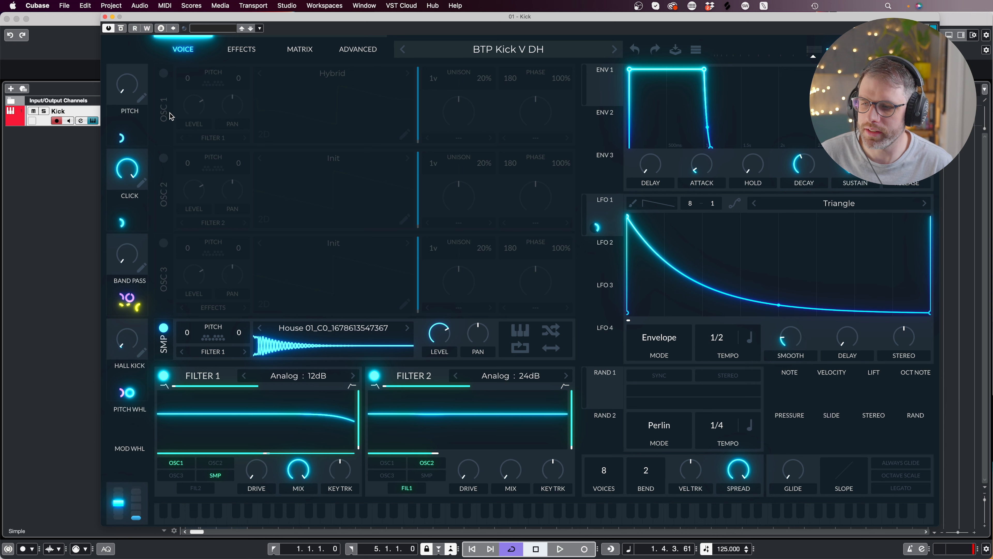
Audition the kick during playback with the Hall Kick macro raised and lowered back down, then close the instrument.
key("space")
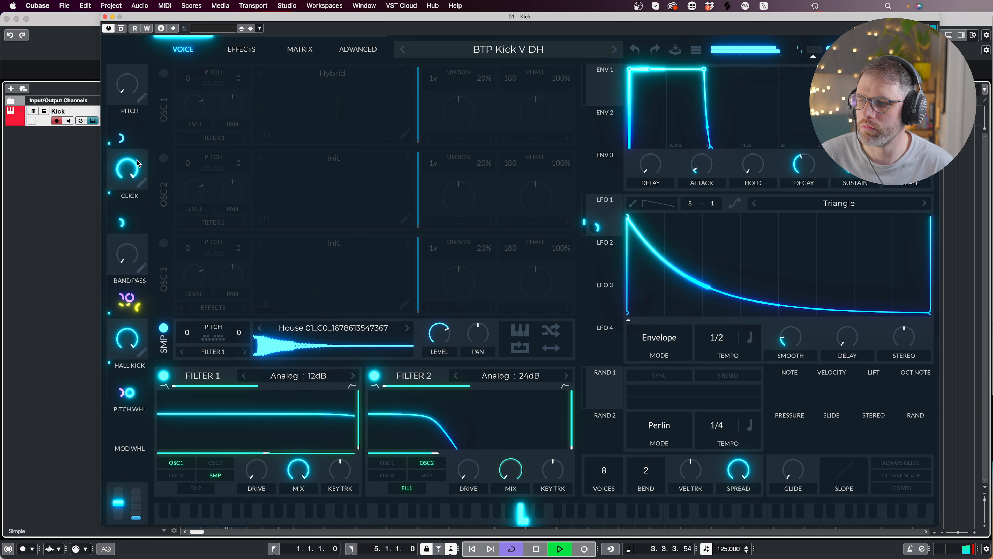
key("space")
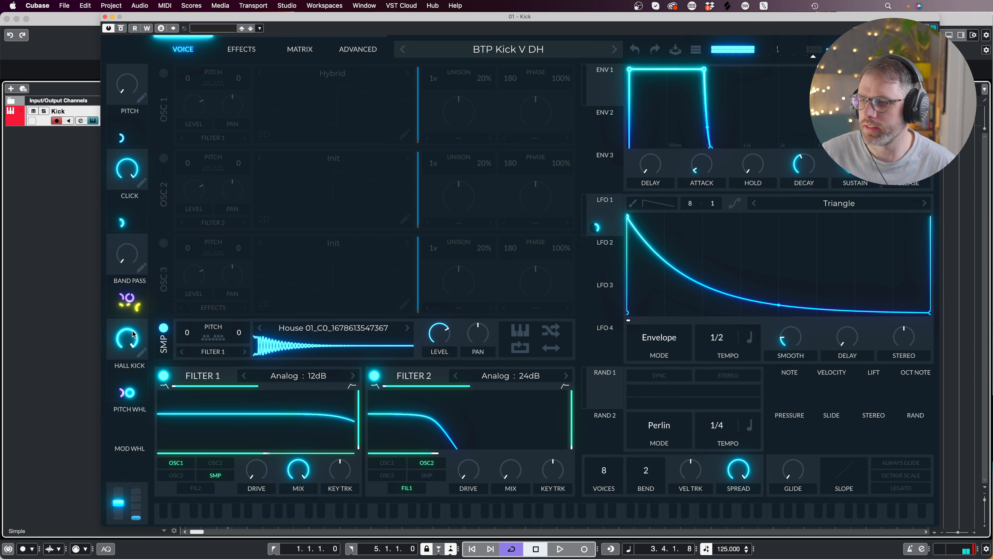
left_click_drag(133, 334, 141, 340)
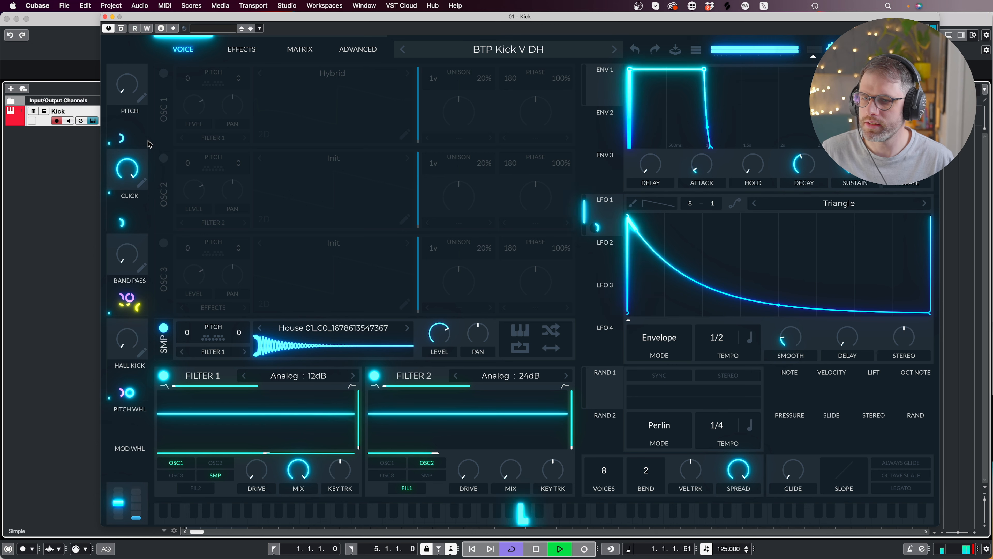
left_click(105, 17)
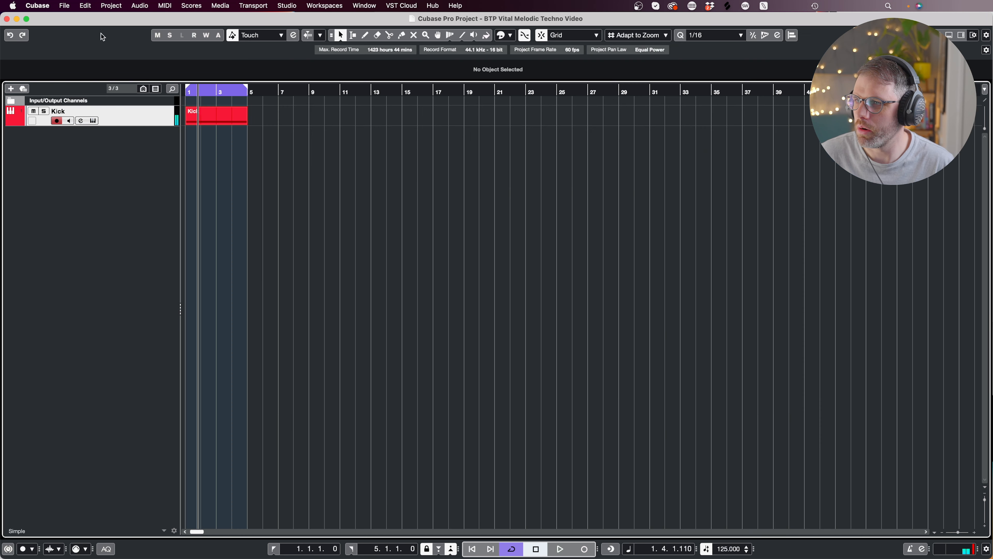
Duplicate the Kick track and rename the copy as Closed Hat.
right_click(131, 124)
left_click(238, 145)
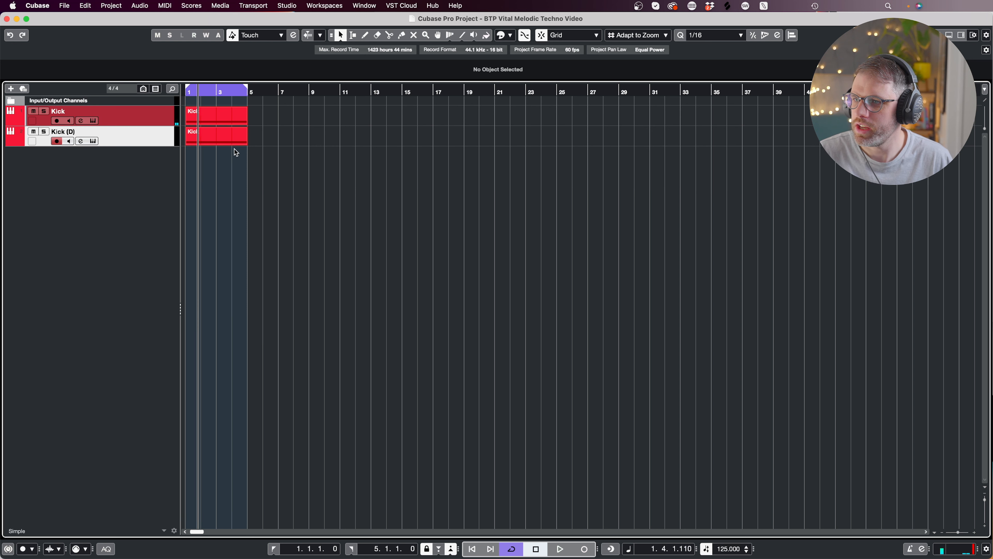
double_click(64, 132)
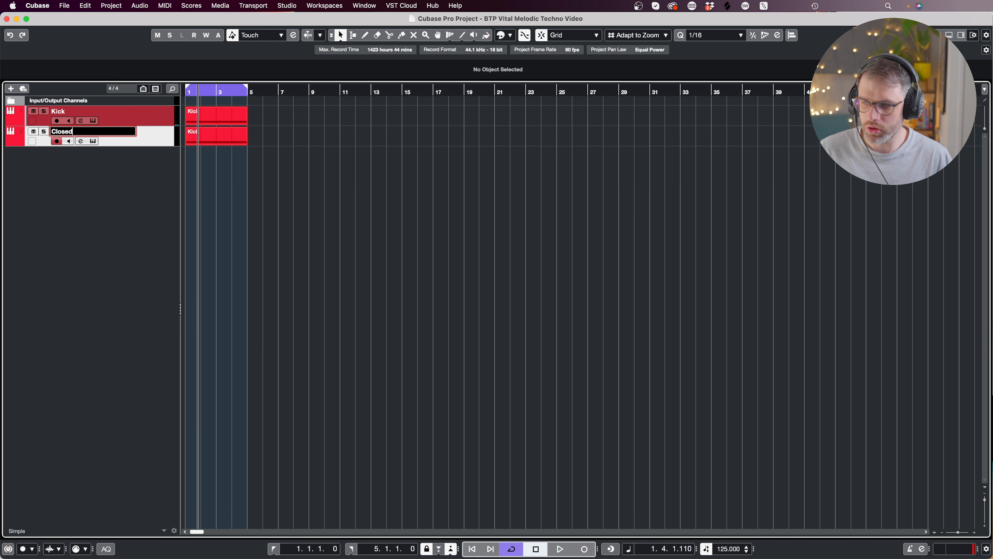
key("Return")
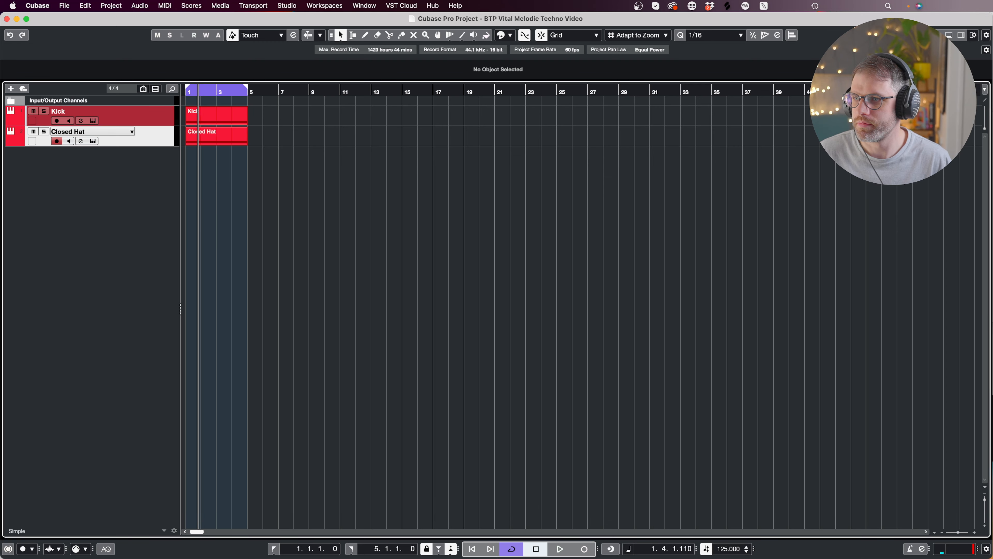
Rework the Closed Hat part's notes into a repeating pattern of off-beat C3 eighth notes across all four bars.
double_click(198, 141)
left_click_drag(678, 216, 184, 299)
key("Delete")
left_click_drag(225, 256, 131, 303)
left_click_drag(143, 298, 215, 299)
left_click_drag(297, 264, 287, 296)
left_click_drag(436, 271, 148, 311)
key("alt+d")
left_click_drag(411, 298, 426, 294)
key("Return")
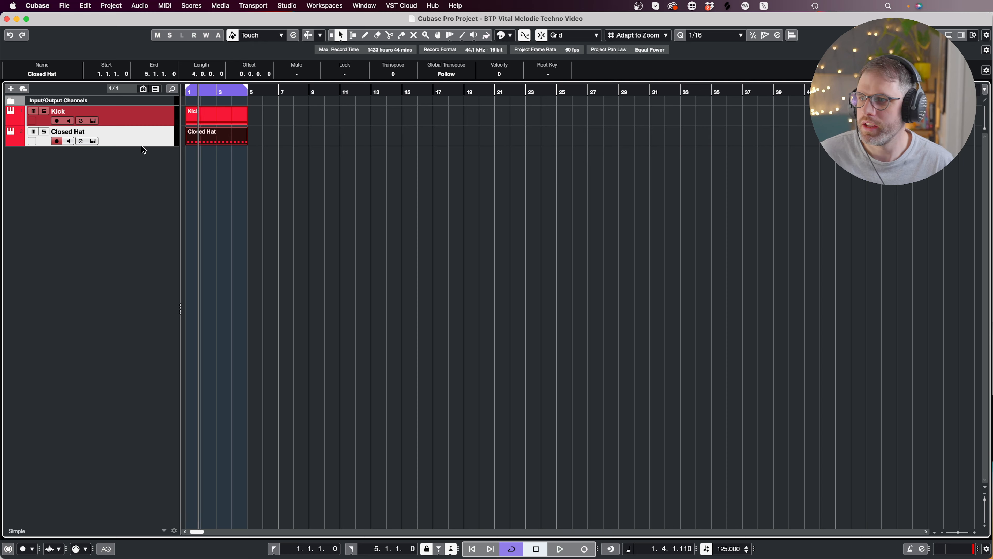
Load the BTP Hat I DH preset from the BTP Vital Meodic Techno folder into the Closed Hat instrument, sorting presets by style.
left_click(94, 142)
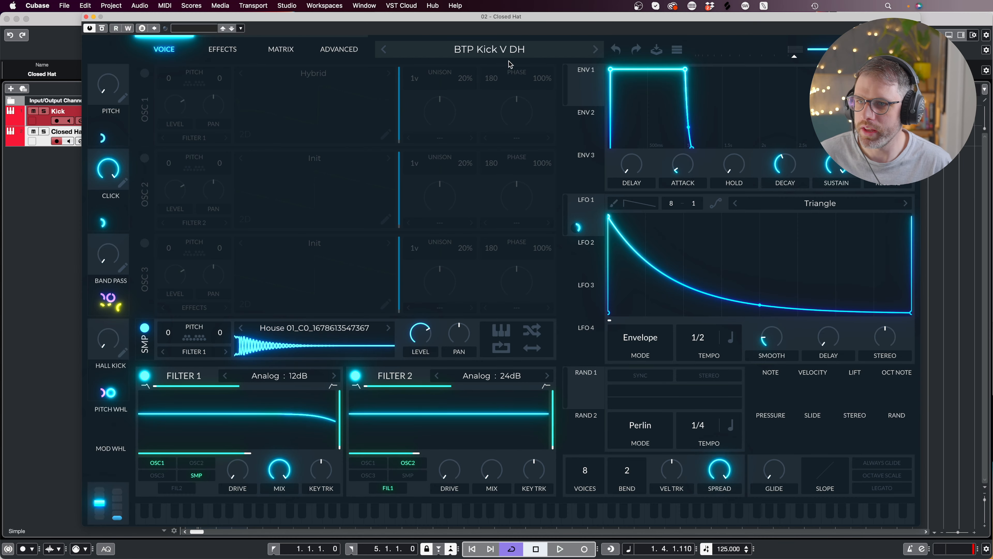
left_click(507, 43)
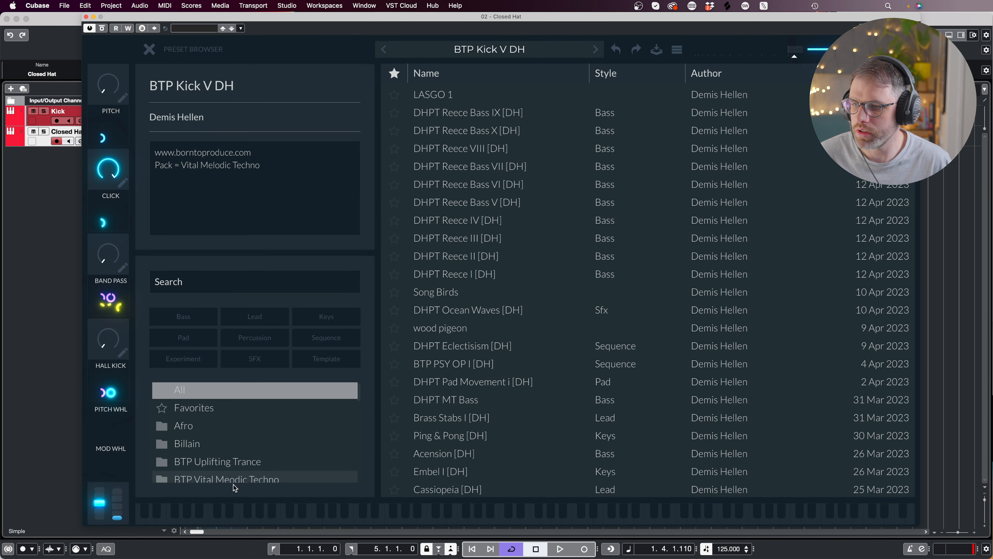
left_click(192, 476)
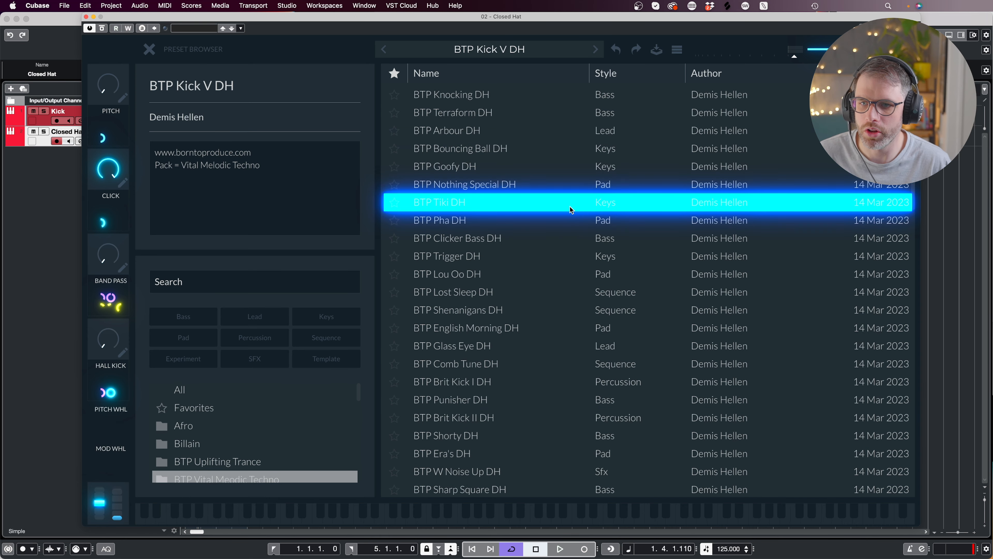
left_click(648, 75)
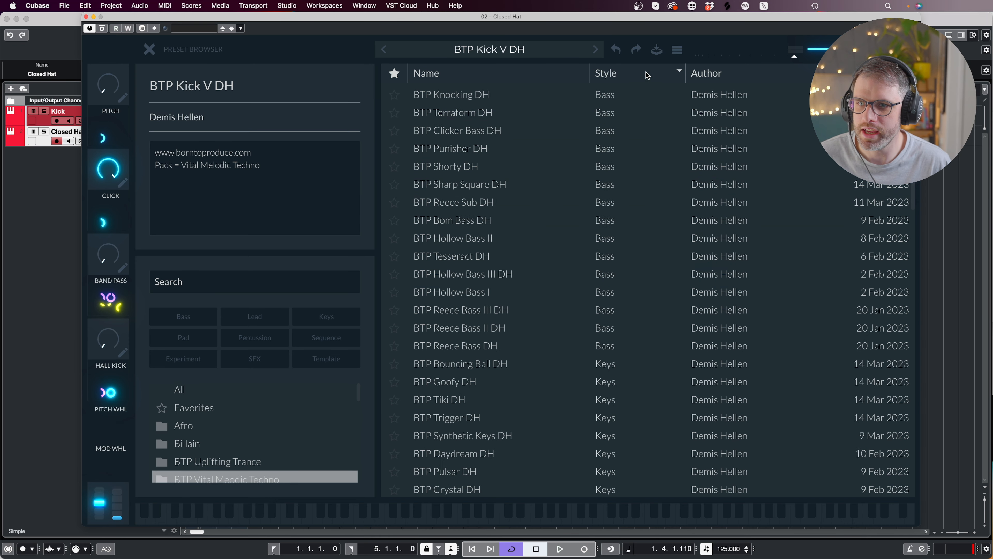
scroll(660, 107, "down", 15)
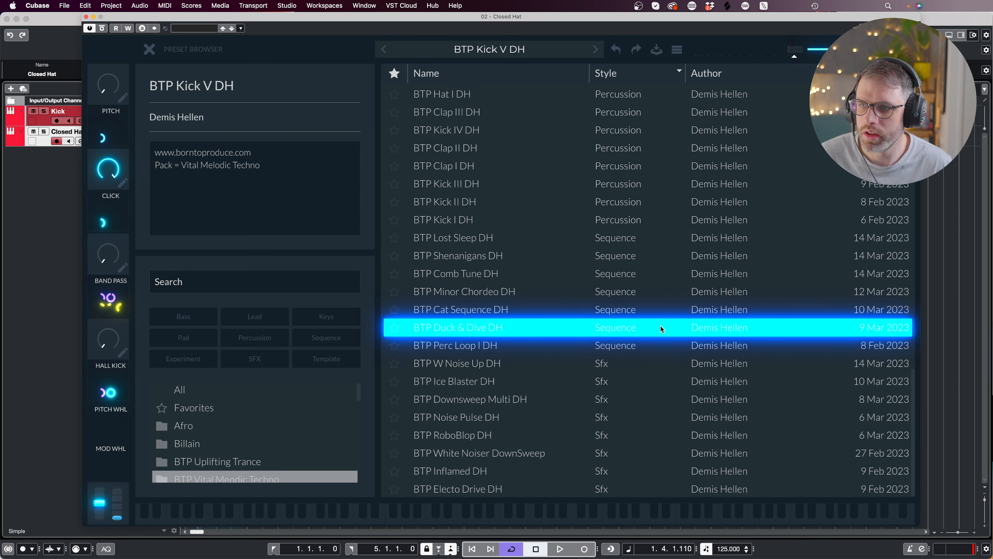
scroll(624, 301, "up", 3)
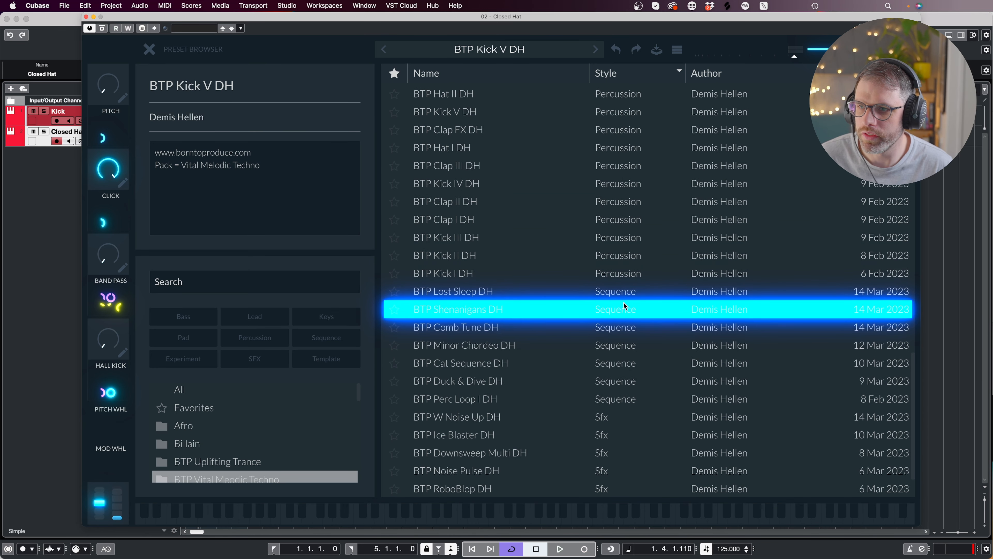
left_click(488, 148)
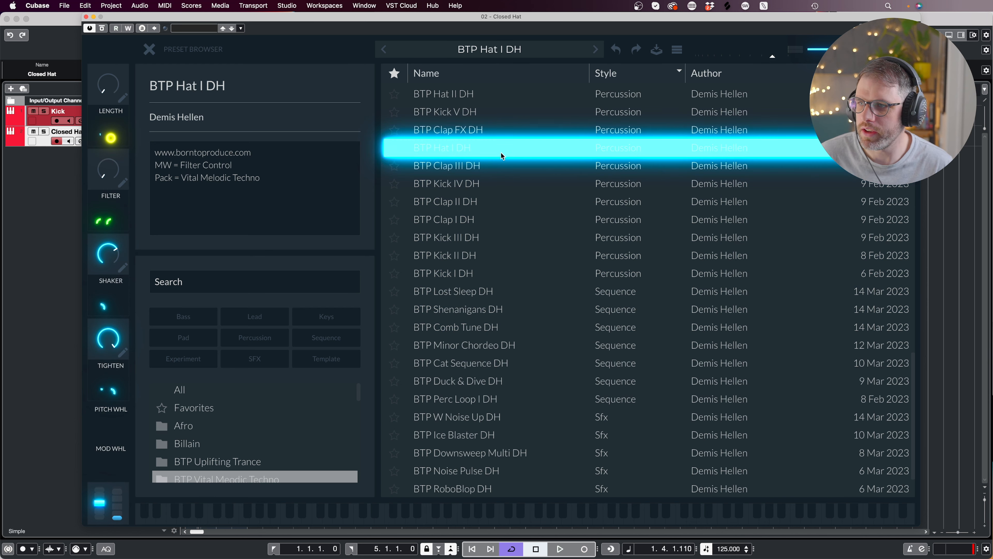
Compare BTP Hat II DH with BTP Hat I DH during playback, keep BTP Hat I DH and close the preset browser.
key("space")
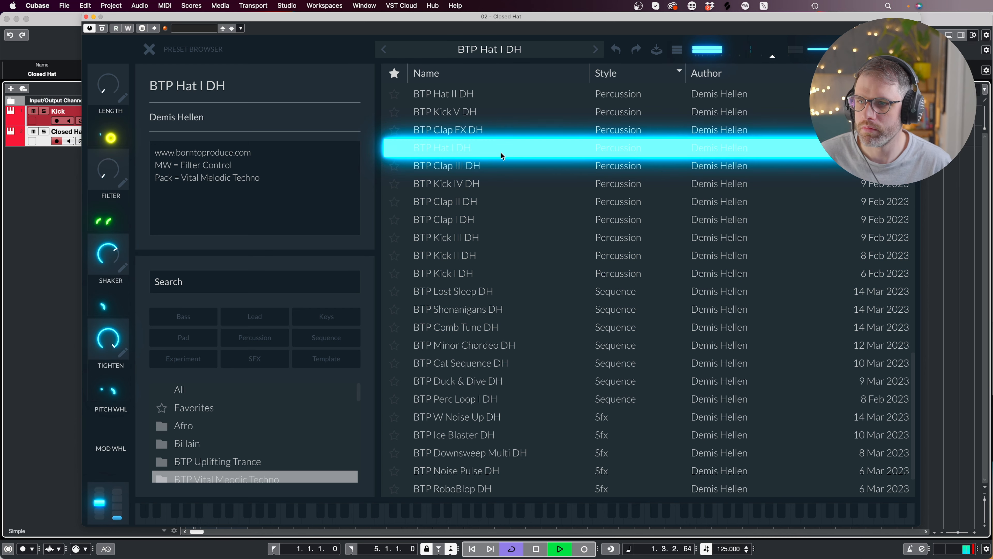
left_click(460, 91)
left_click(463, 147)
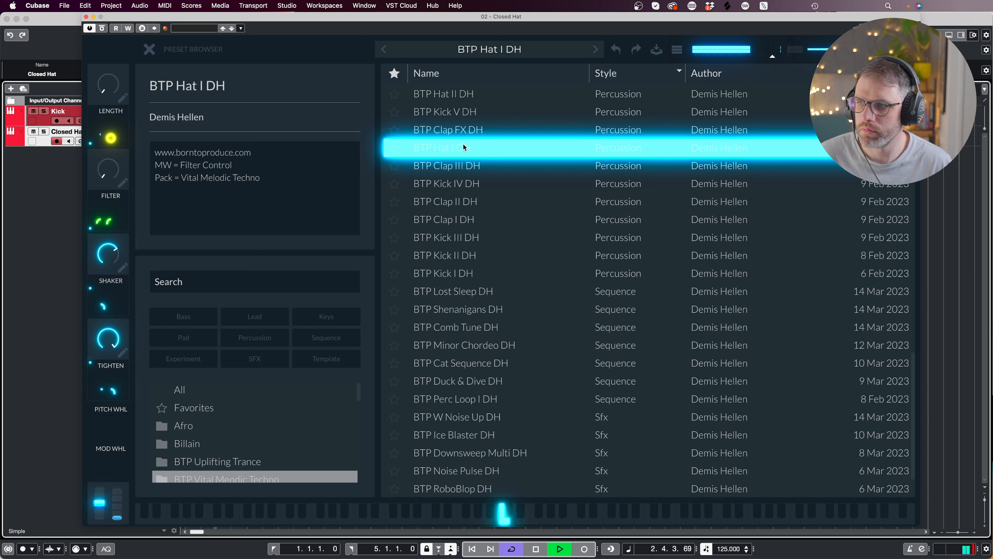
left_click(143, 50)
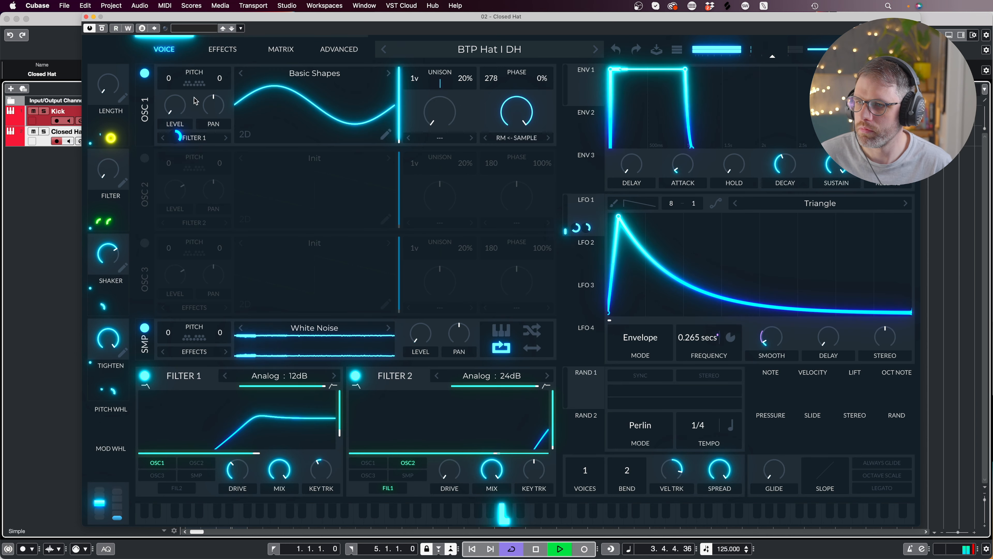
key("space")
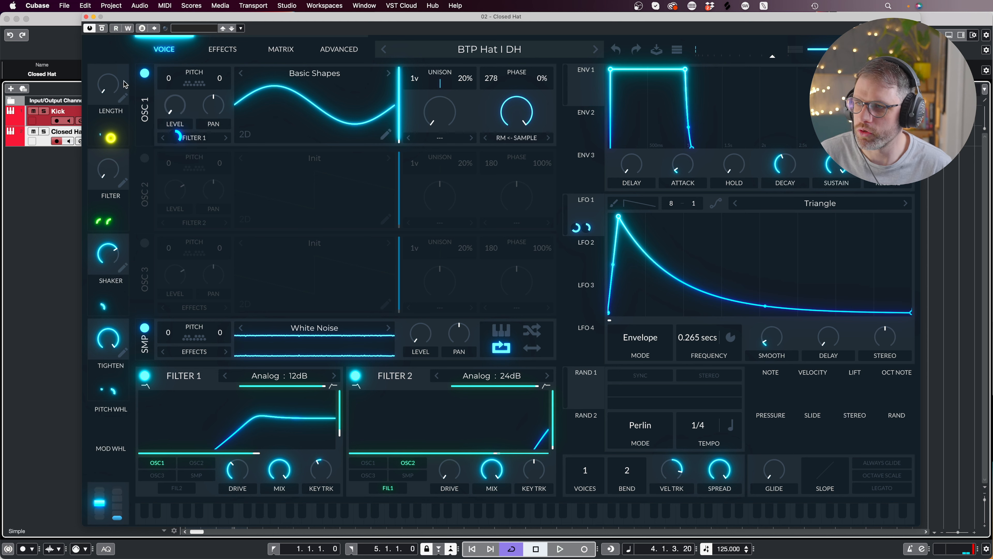
Adjust the Closed Hat's Length, Shaker and Tighten macros during playback, bringing Tighten to about 0.261, and close the instrument.
key("space")
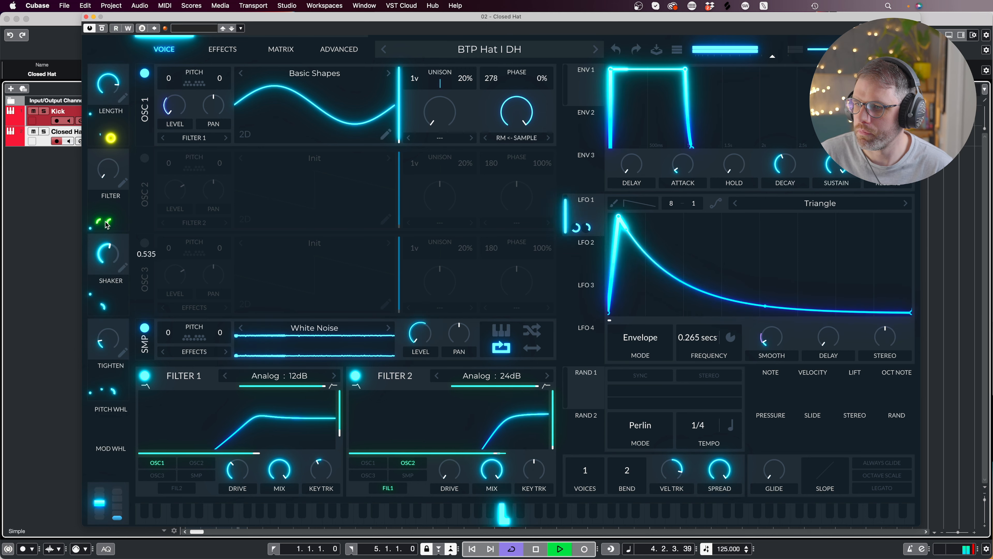
mouse_move(104, 195)
left_mouse_down()
mouse_move(109, 123)
mouse_move(107, 199)
left_mouse_up()
left_click_drag(108, 85, 110, 107)
left_click_drag(108, 344, 116, 335)
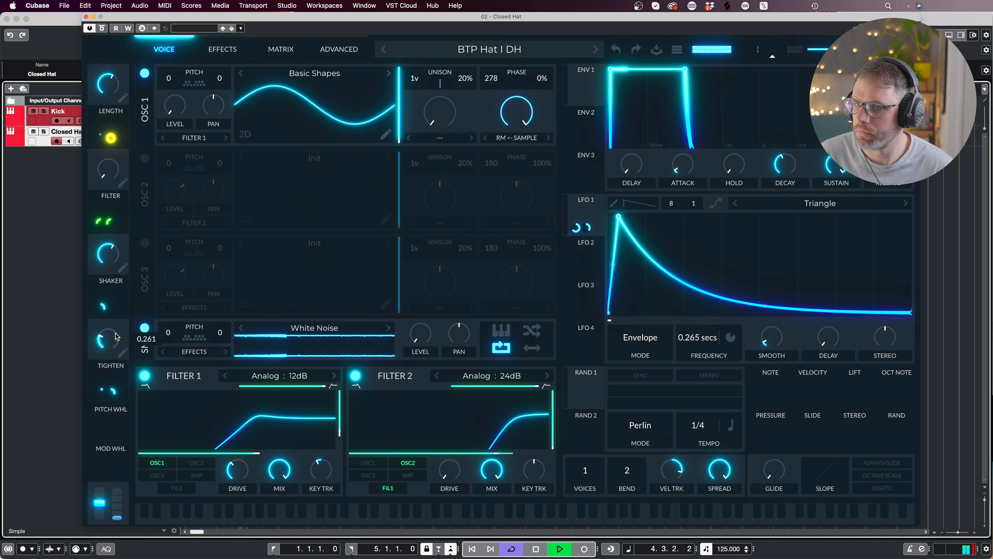
key("super+w")
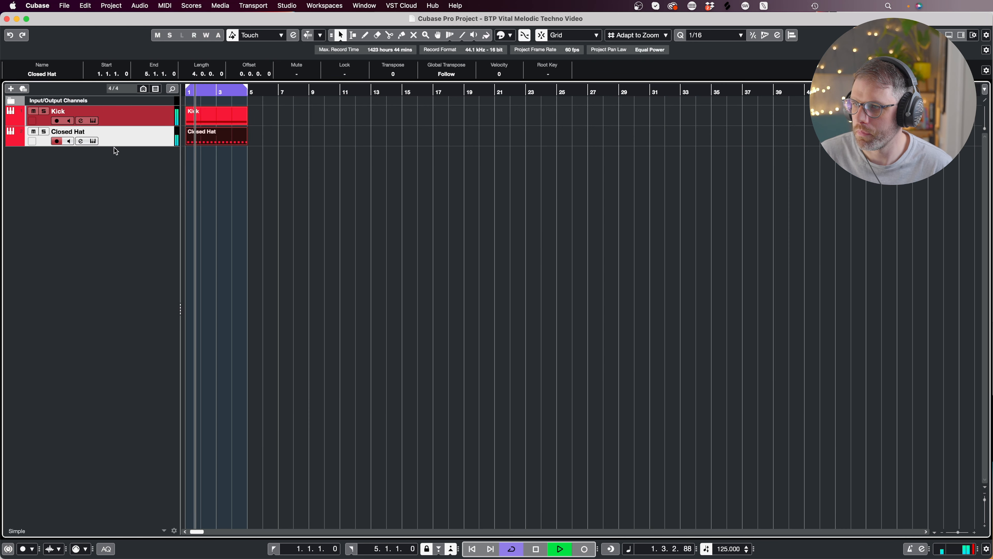
key("space")
Rename the Closed Hat track as Open Hat and duplicate it.
double_click(75, 130)
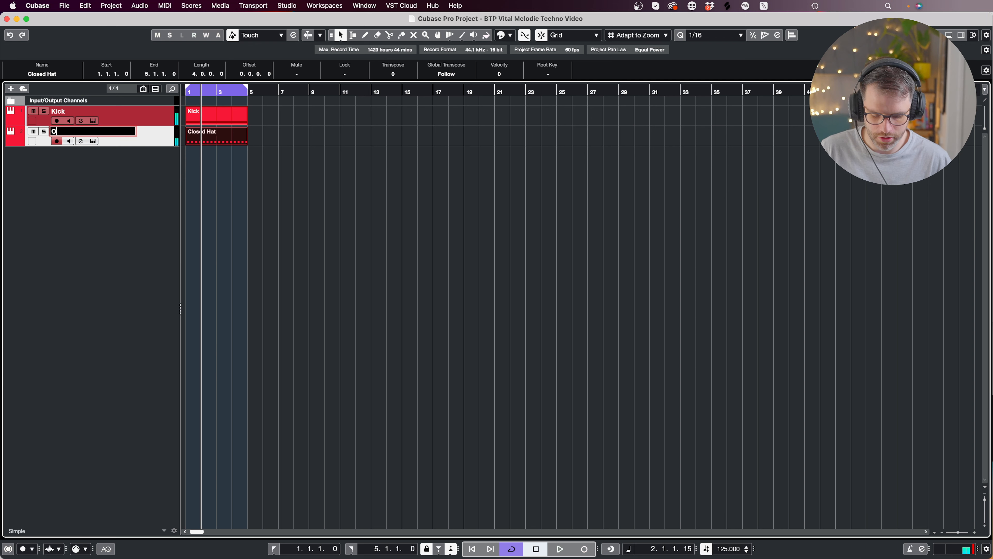
key("Return")
right_click(158, 148)
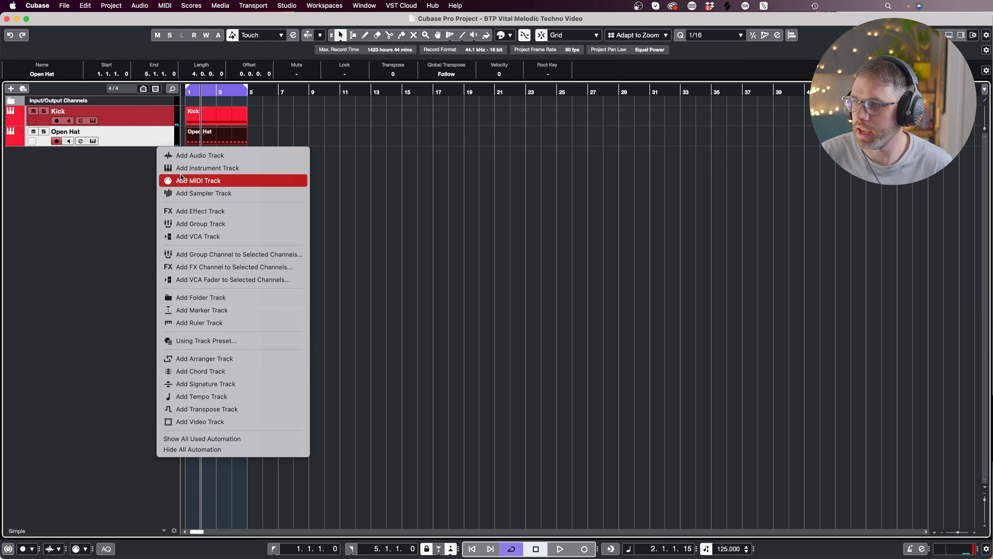
right_click(154, 134)
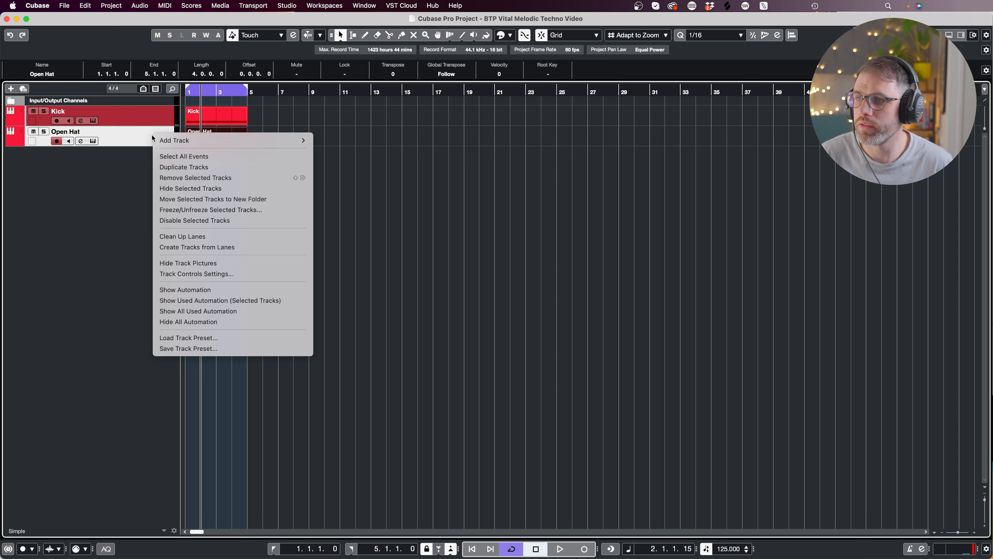
left_click(184, 172)
Replace the duplicated hat part's off-beat notes with a continuous run of C3 notes on the 1/16 grid across all four bars.
double_click(226, 157)
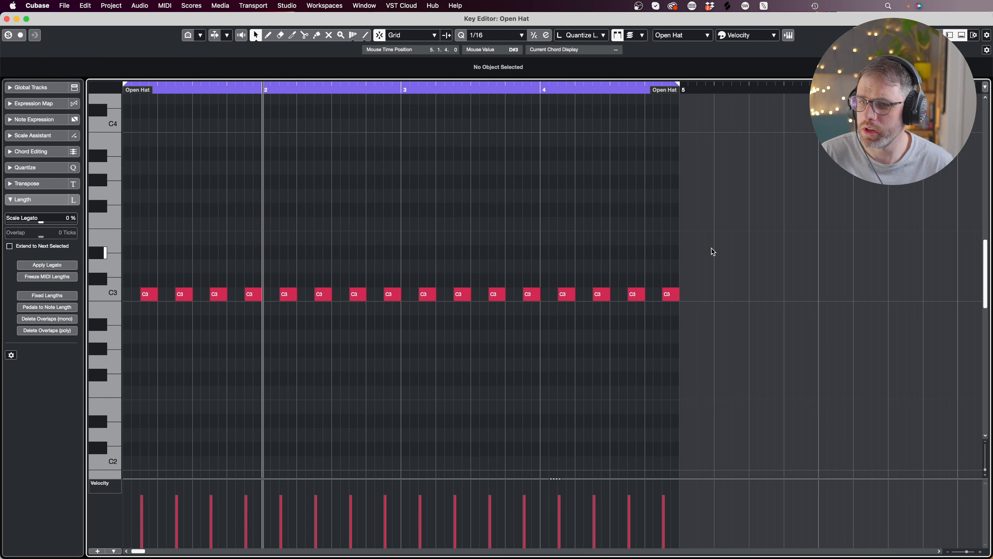
left_click_drag(713, 252, 171, 313)
key("Delete")
left_click(148, 294)
key("Delete")
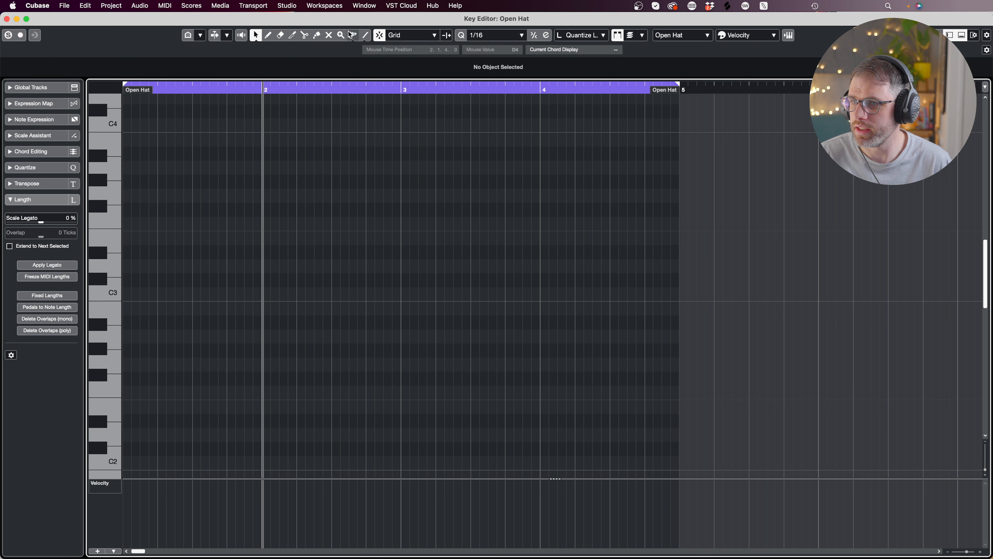
left_click(365, 36)
left_click_drag(124, 292, 673, 293)
key("super+w")
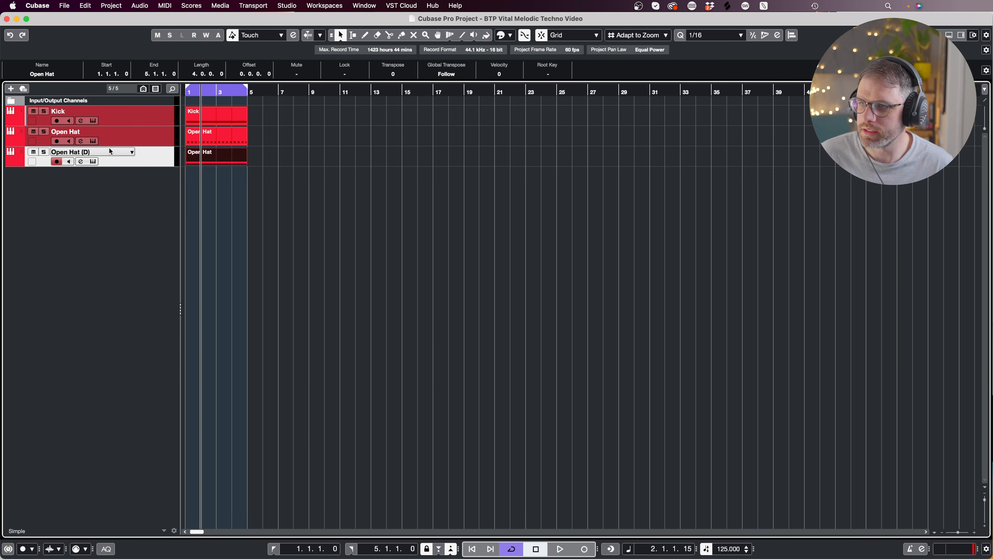
Tune the duplicated hat's macros during playback, with Tighten at maximum, Shaker lowered and Length about 0.312, and close the instrument.
left_click(93, 162)
key("space")
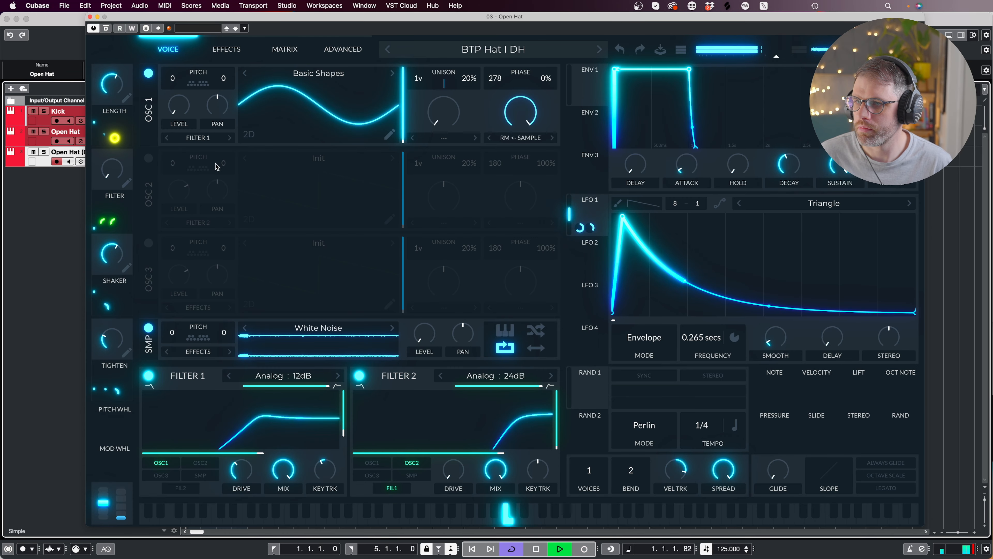
left_click_drag(113, 345, 112, 288)
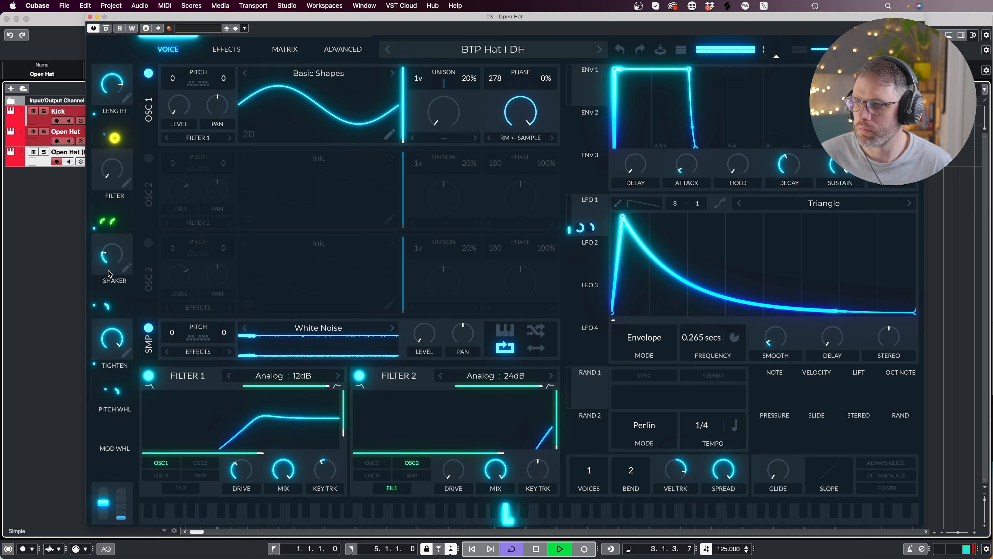
left_click_drag(111, 175, 110, 194)
left_click_drag(112, 345, 112, 338)
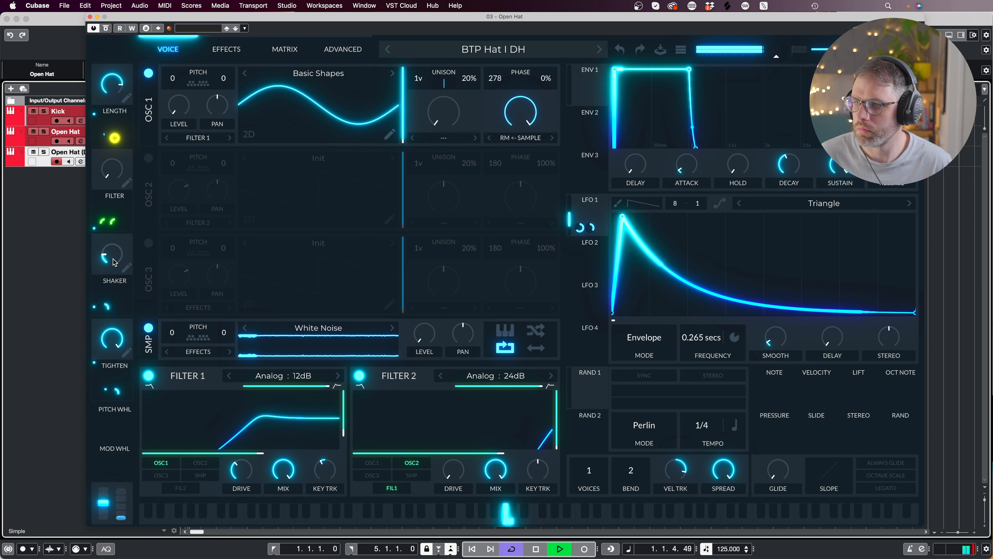
left_click_drag(114, 252, 123, 272)
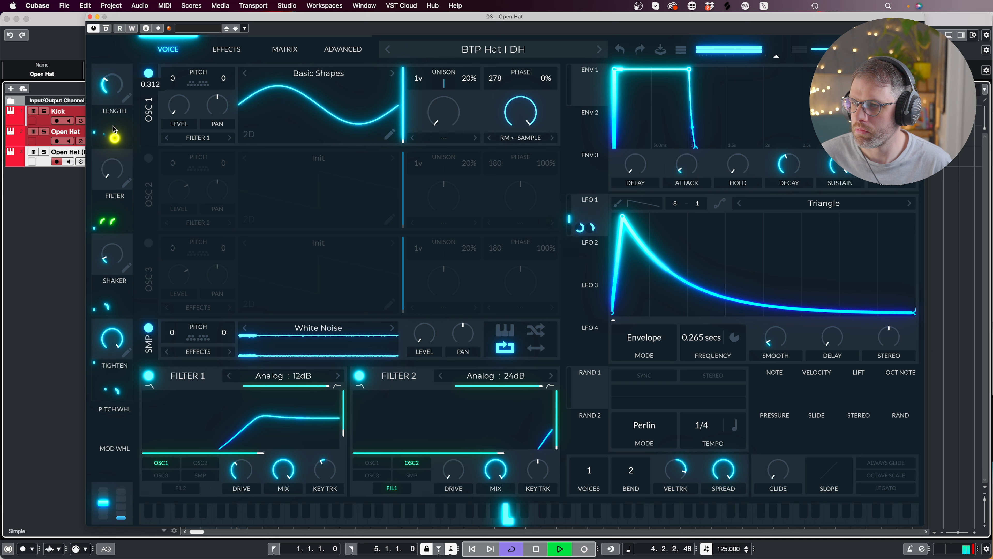
left_click(68, 161)
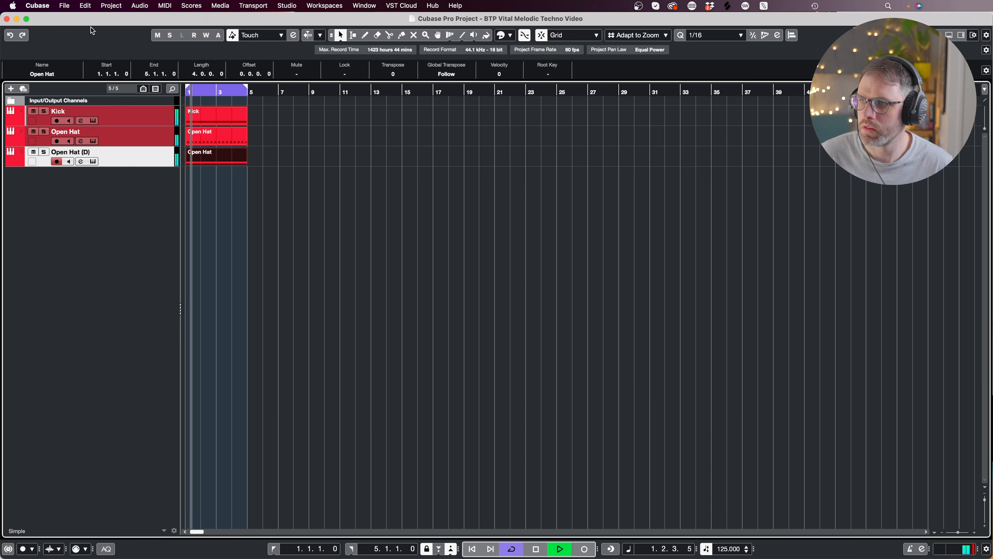
Rename the duplicated hat track as Closed Hat and play the loop to check the drum parts together.
double_click(69, 153)
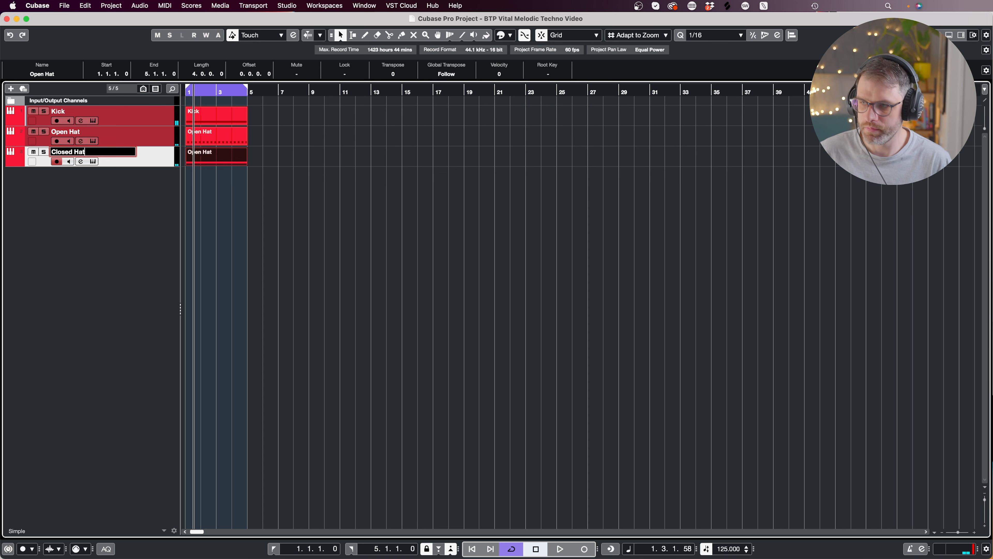
key("Return")
left_click(387, 203)
key("space")
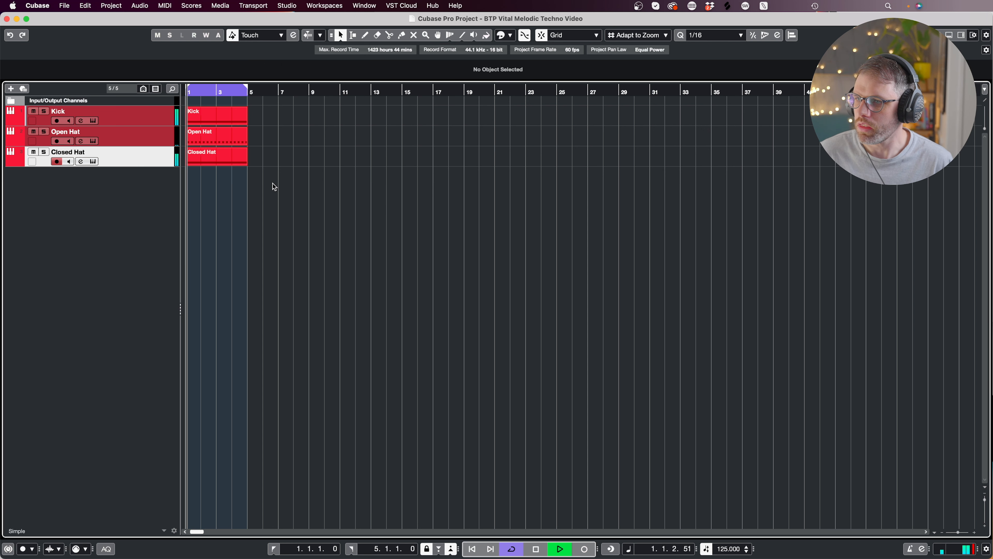
key("space")
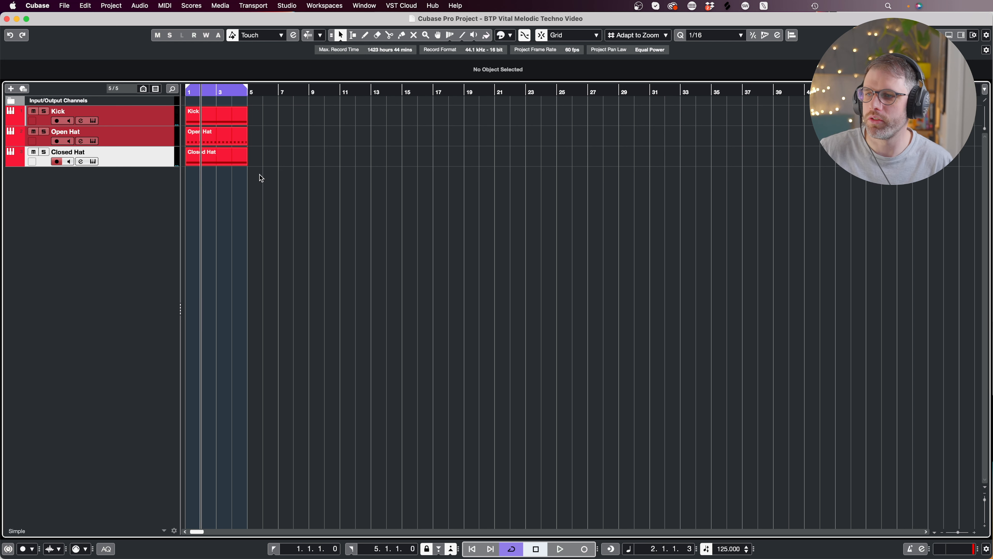
Duplicate the Closed Hat track and delete all the C3 notes from the copy's part.
right_click(145, 159)
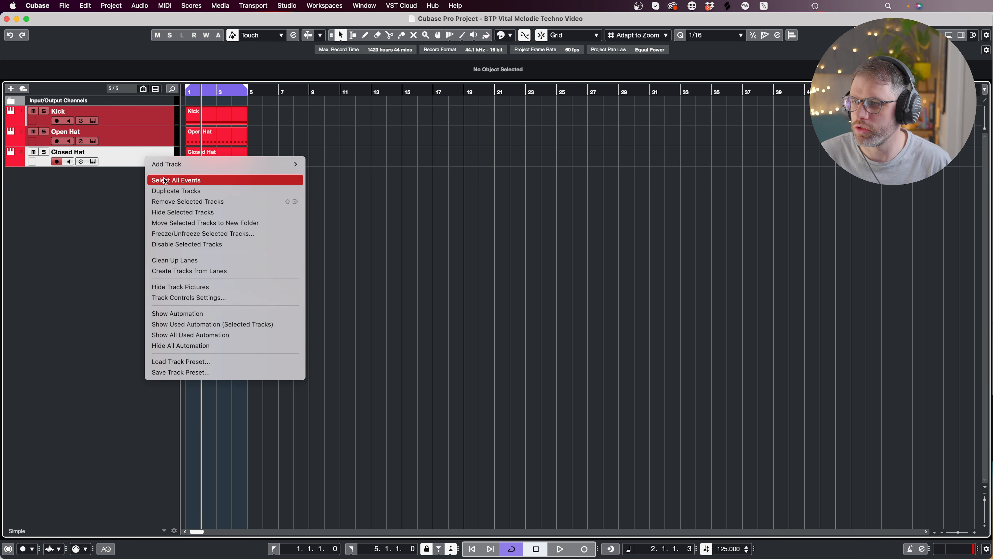
left_click(171, 193)
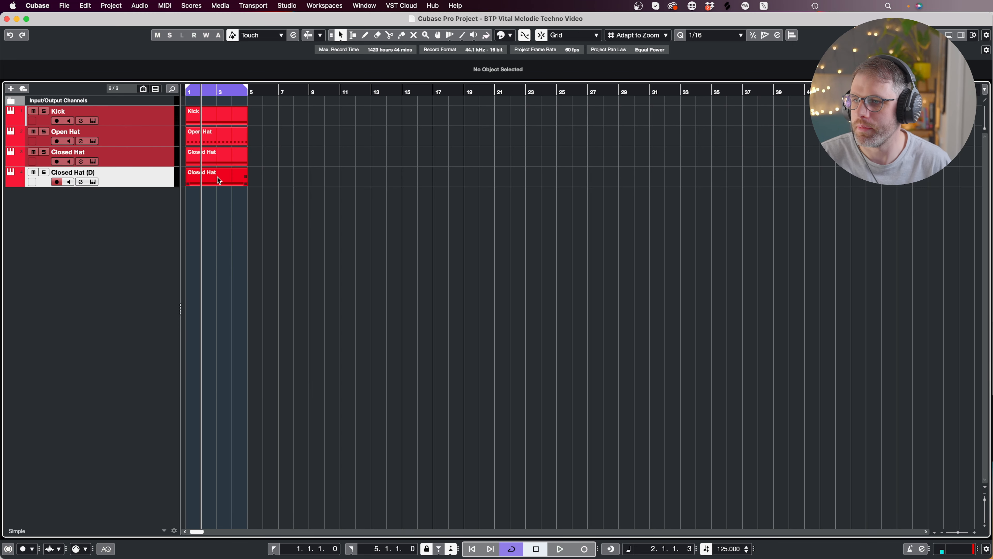
double_click(216, 175)
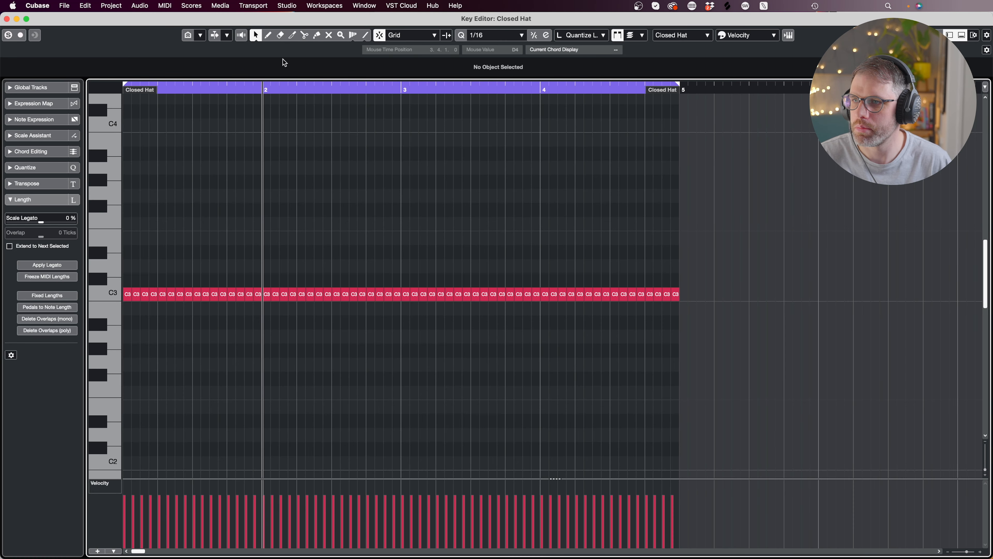
left_click_drag(712, 237, 119, 304)
key("Delete")
Draw 1/16 C3 notes on beats 2 and 4 of all four bars in the emptied part.
left_click(366, 35)
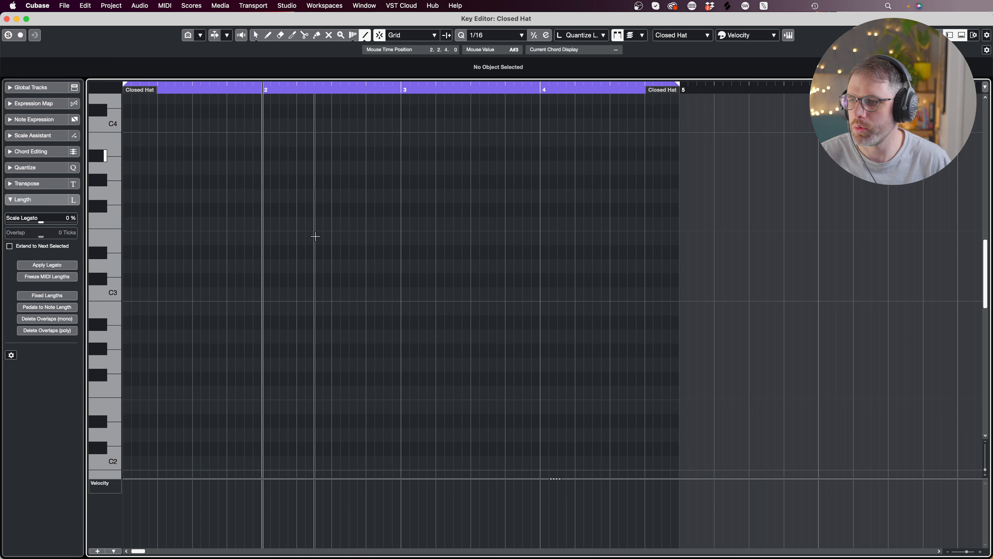
left_click(160, 291)
left_click(230, 291)
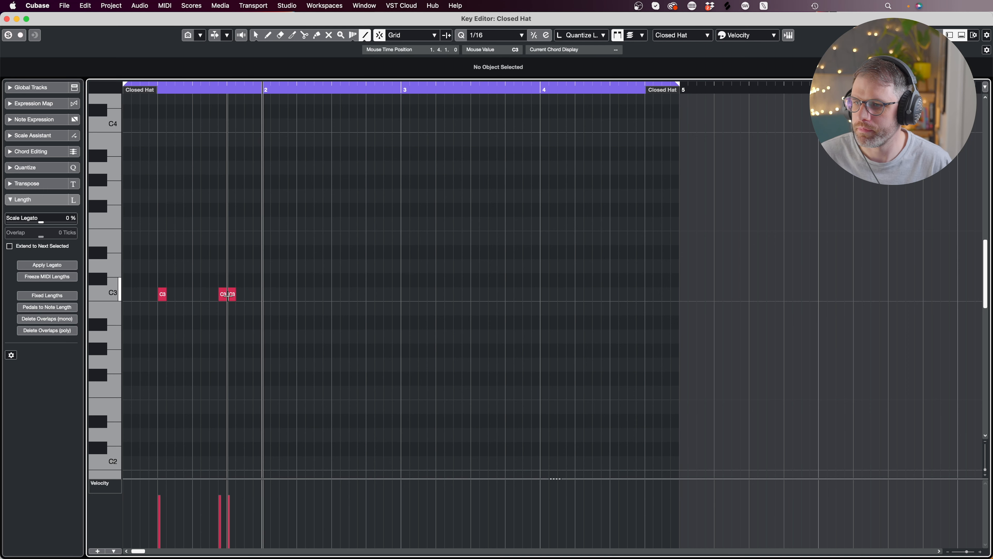
left_click(300, 290)
left_click(372, 290)
left_click(440, 291)
left_click(510, 291)
left_click(579, 291)
left_click(650, 291)
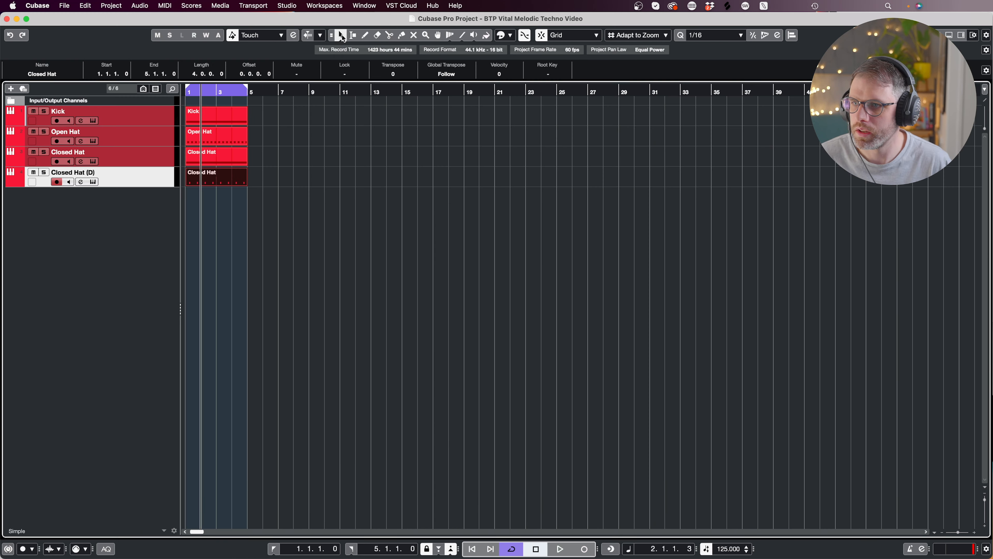
Rename the duplicated Closed Hat track as Clap.
double_click(79, 172)
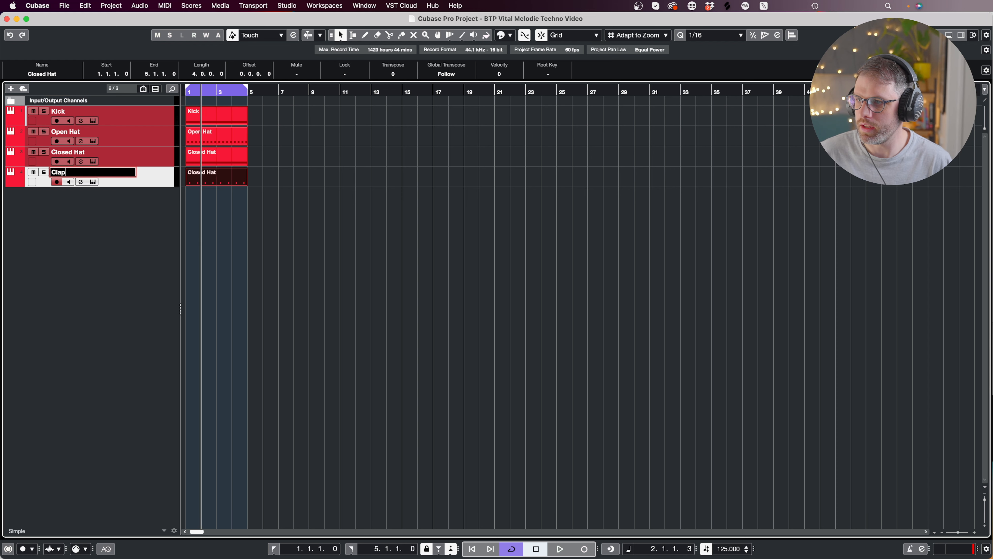
type("Clap")
key("Return")
Audition the percussion clap presets on the Clap track's Vital during playback and load BTP Clap III DH.
left_click(93, 181)
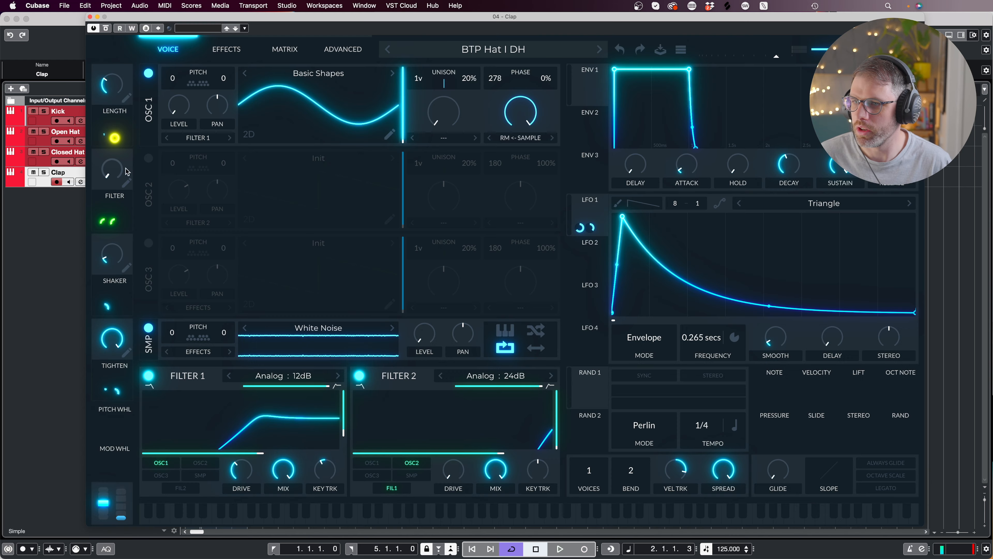
left_click(468, 48)
left_click(227, 478)
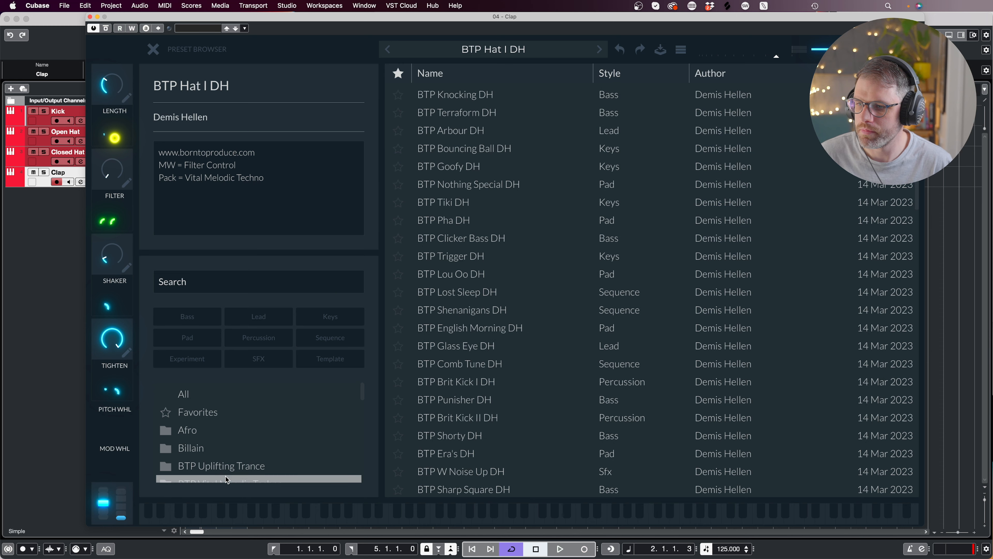
key("space")
left_click(609, 72)
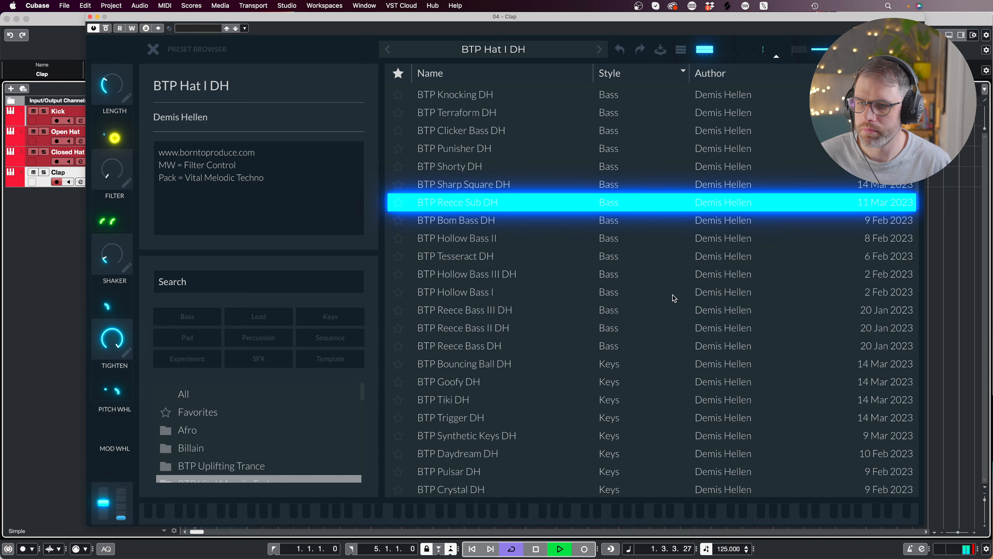
scroll(680, 310, "down", 15)
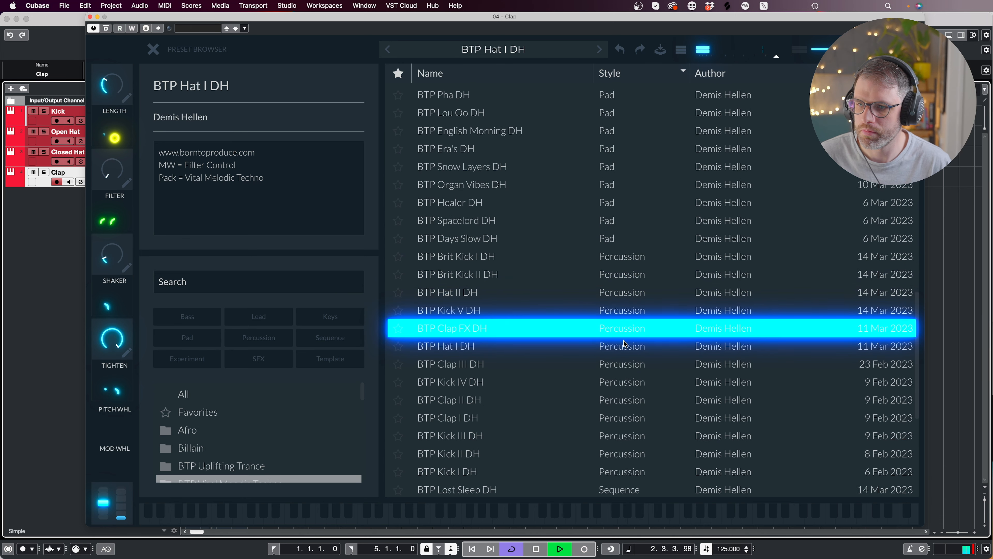
left_click(530, 363)
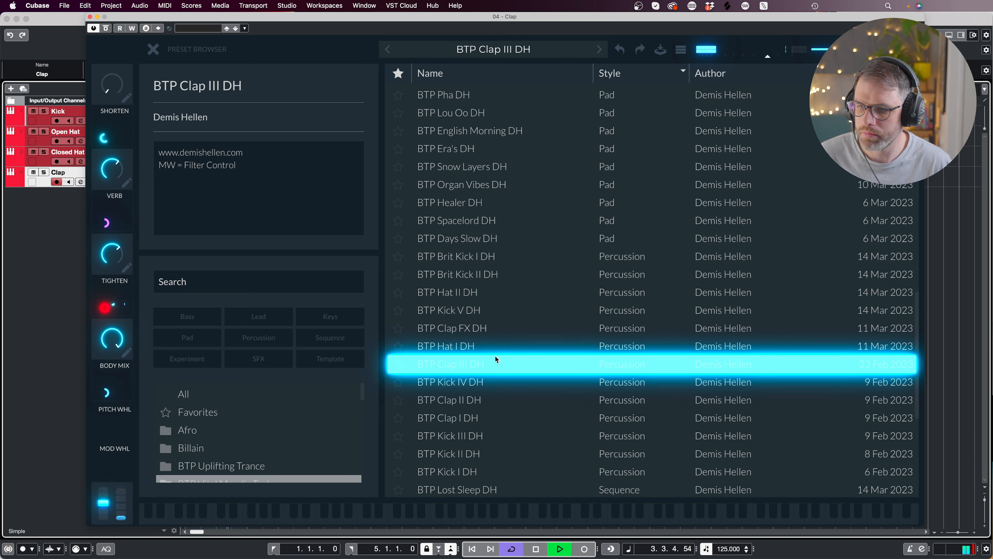
left_click(482, 398)
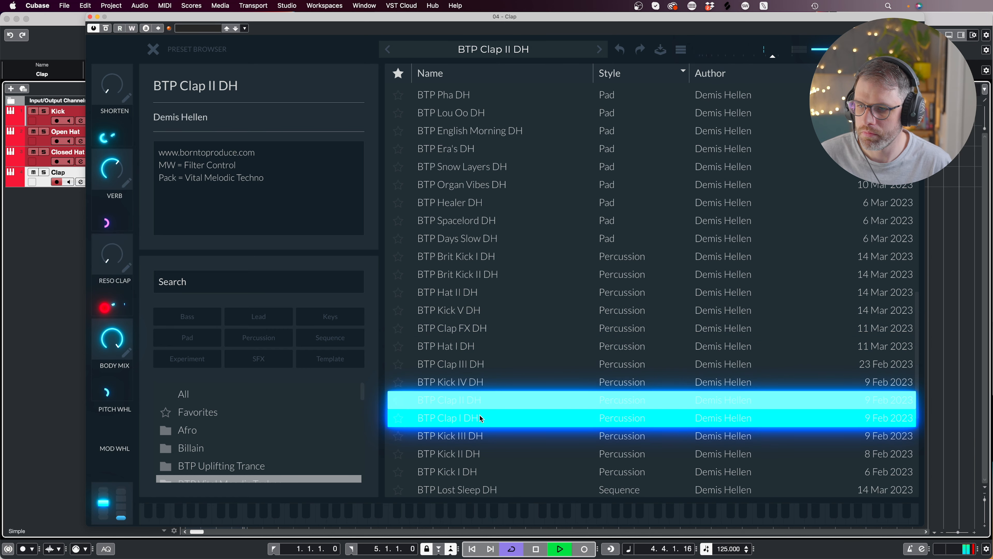
left_click(480, 416)
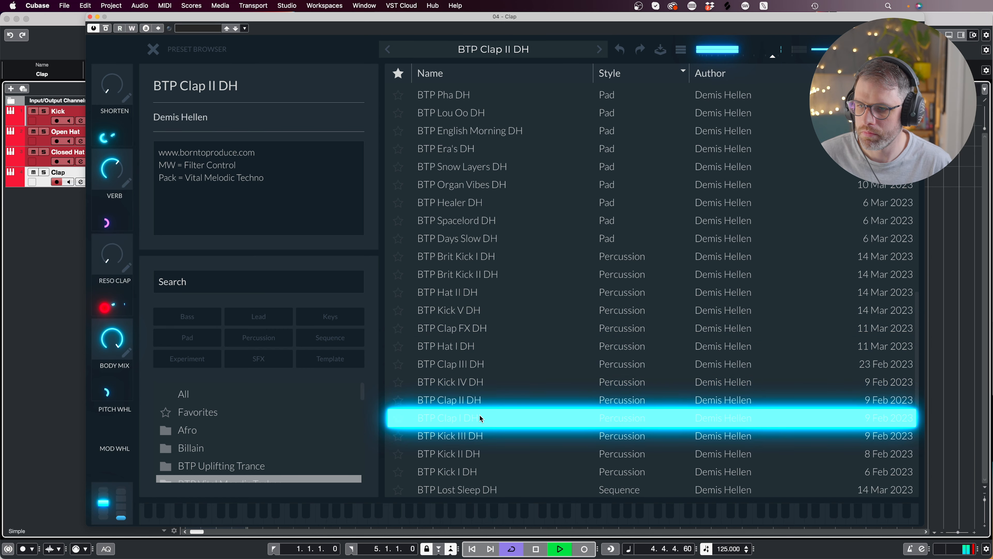
left_click(475, 365)
left_click(146, 51)
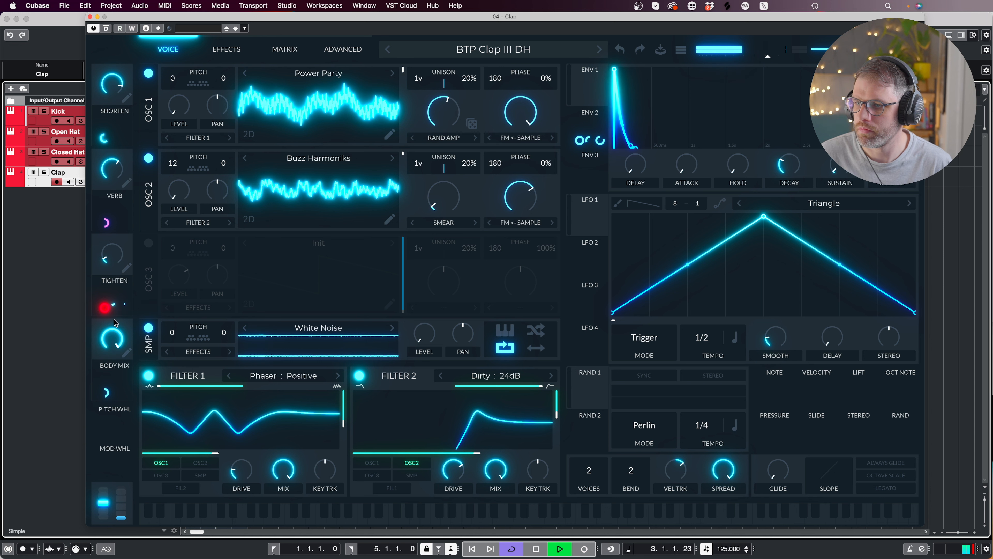
Adjust the clap's Shorten, Verb and Tighten macros during playback, with Verb about 0.274, and close the instrument.
mouse_move(110, 349)
left_mouse_down()
mouse_move(104, 451)
mouse_move(112, 339)
left_mouse_up()
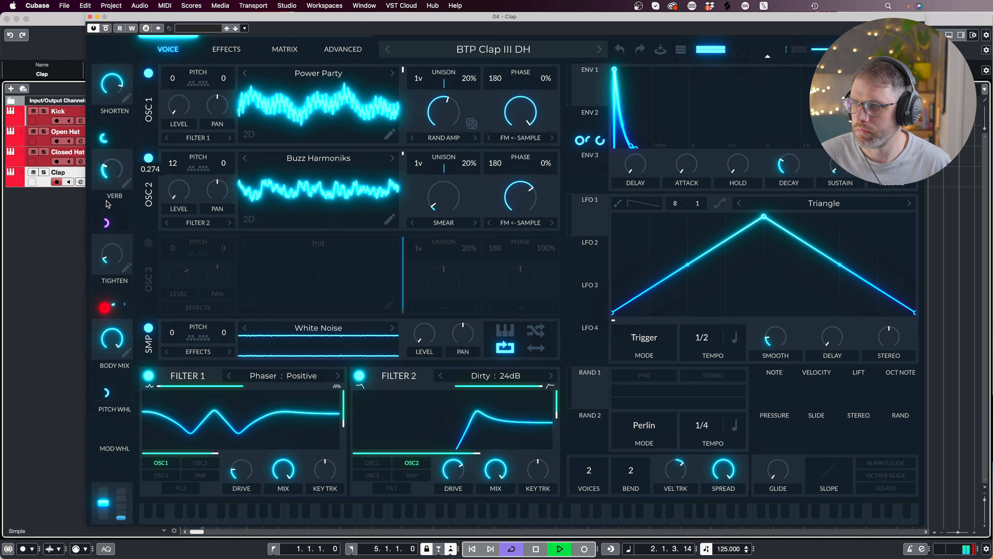
left_click_drag(115, 255, 115, 219)
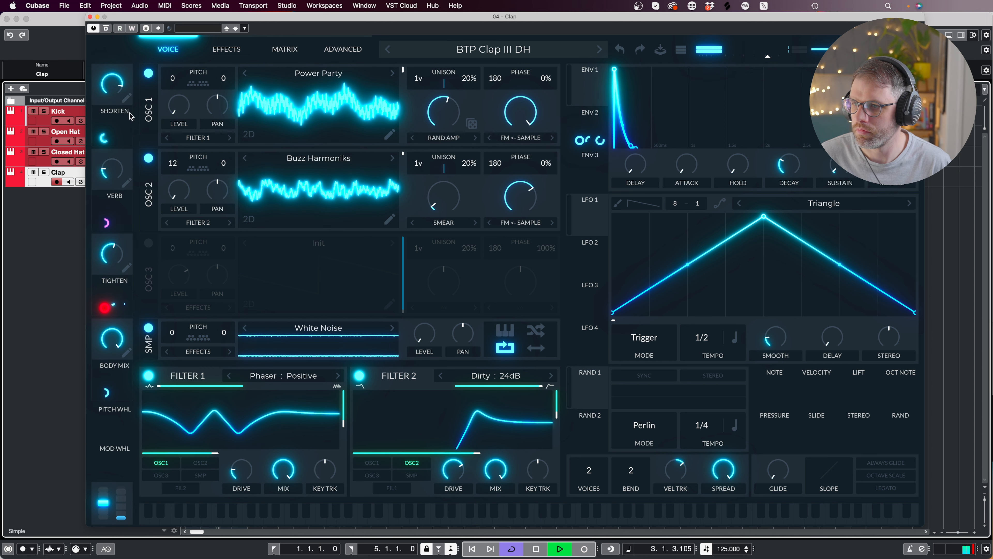
mouse_move(112, 84)
left_mouse_down()
mouse_move(112, 159)
mouse_move(113, 98)
left_mouse_up()
left_click(90, 18)
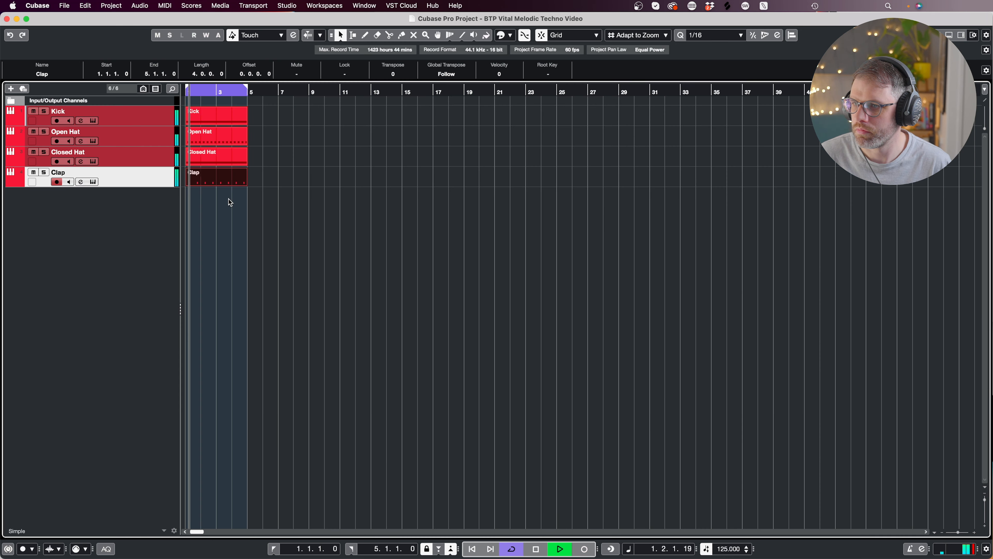
Set the project tempo to 128 BPM and play the loop at the new speed.
key("space")
left_click(723, 545)
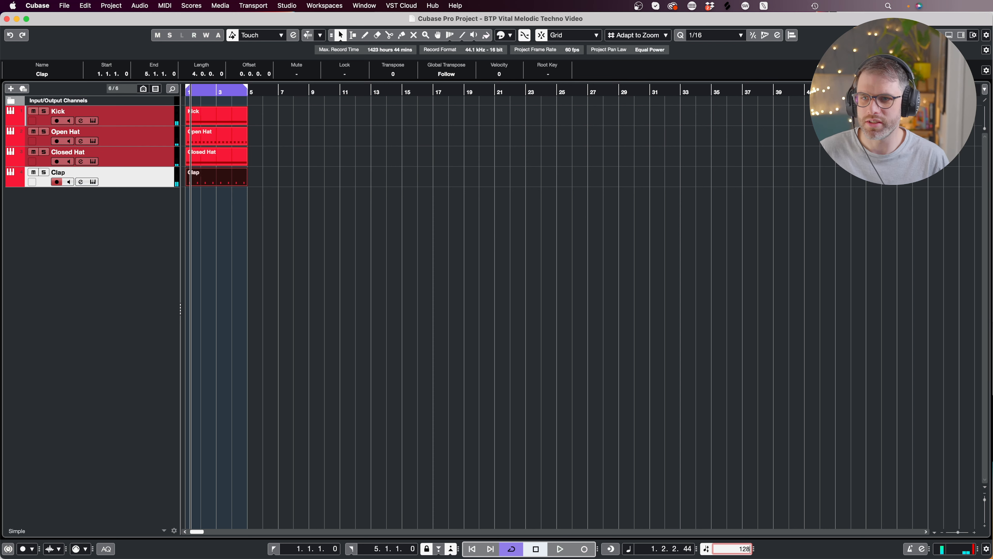
type("128")
key("Return")
key("space")
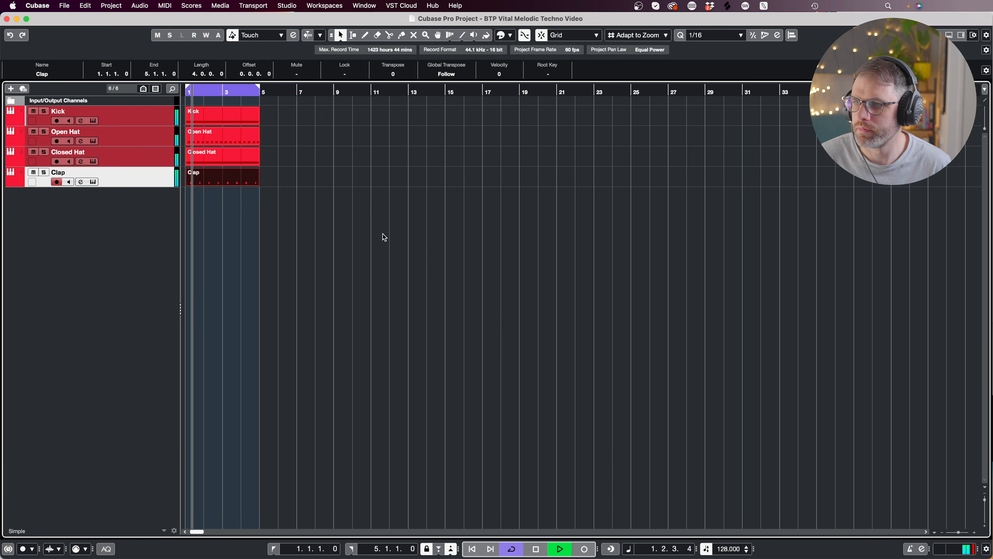
key("h")
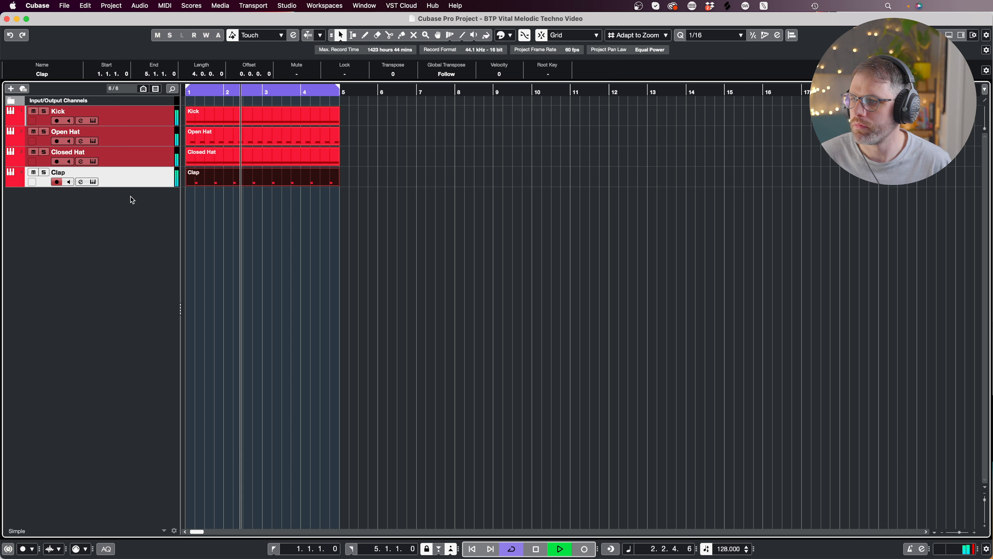
key("space")
Duplicate the Clap track and replace the copy's part with an empty four-bar part.
right_click(131, 197)
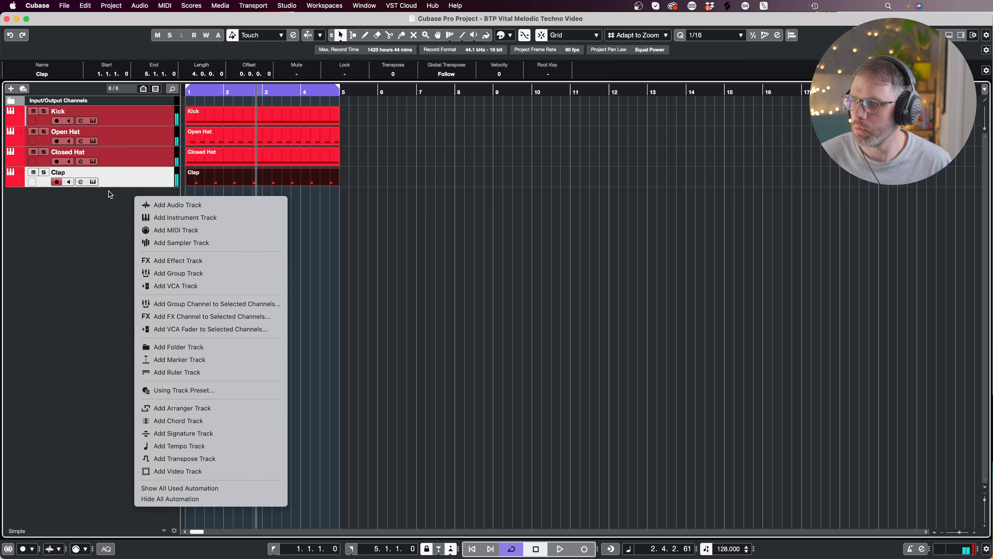
key("Escape")
right_click(117, 174)
left_click(157, 211)
left_click_drag(374, 199, 270, 203)
left_click(243, 198)
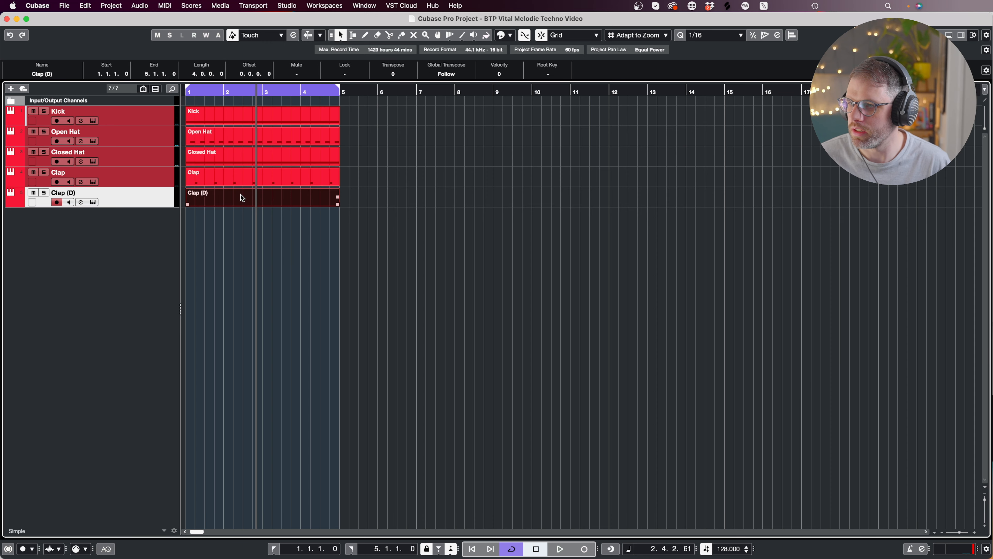
Draw three 1/16 G2 notes after the first beat of bar 1 and give them rising velocities, starting at 75.
key("Return")
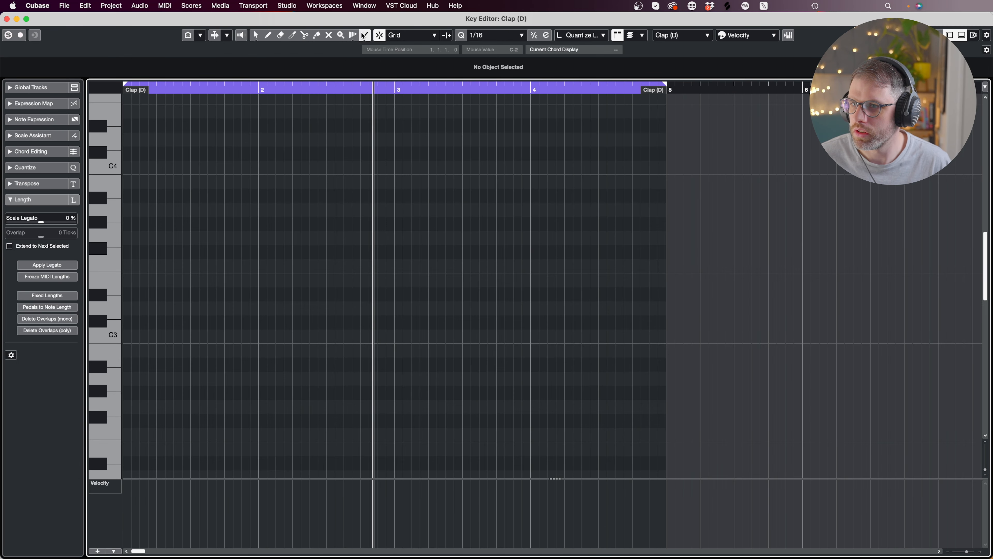
left_click(113, 335)
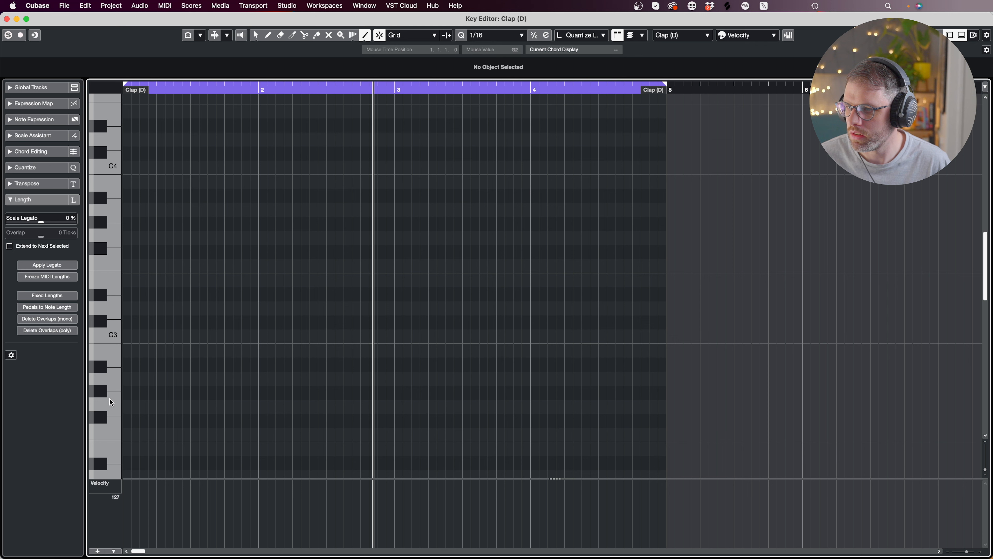
left_click_drag(134, 404, 153, 404)
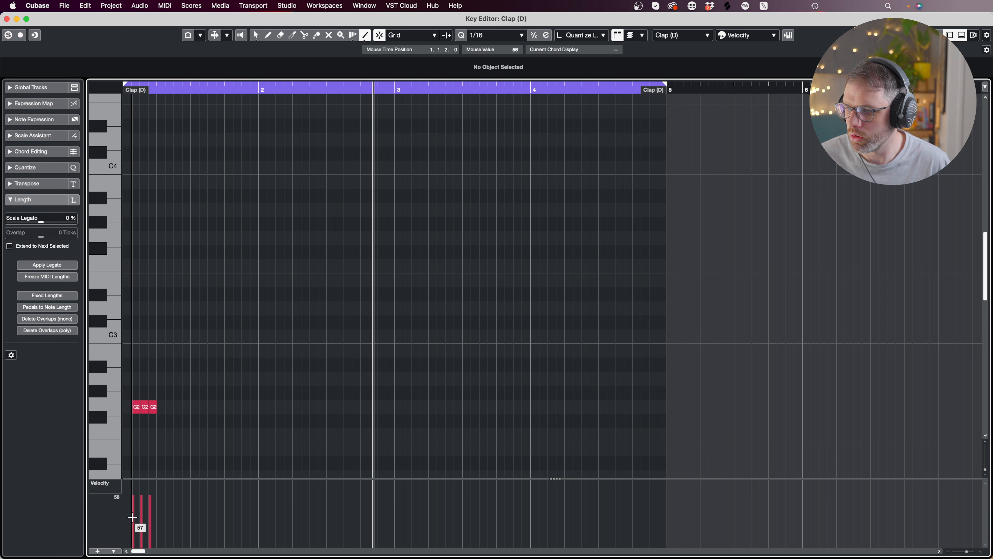
left_click_drag(136, 508, 148, 505)
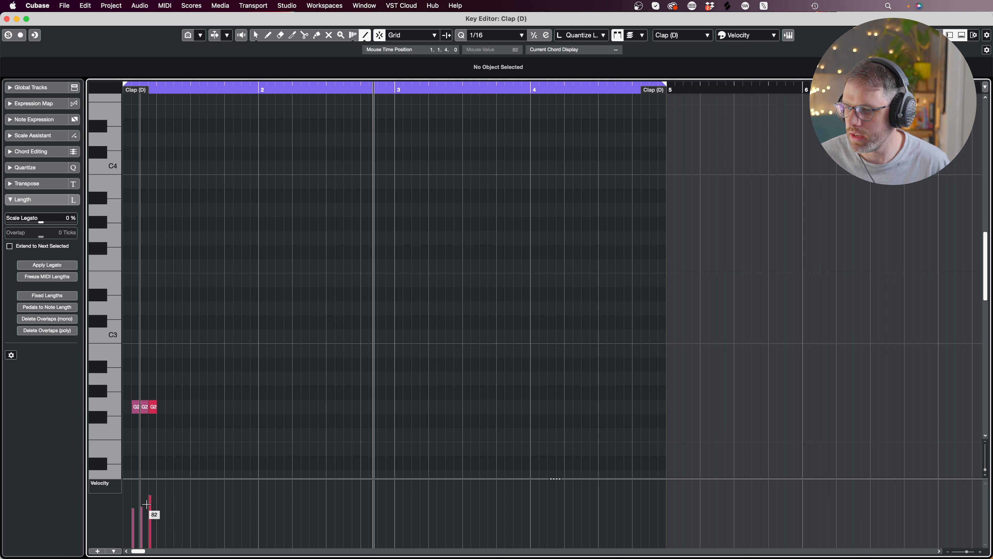
left_click(148, 499)
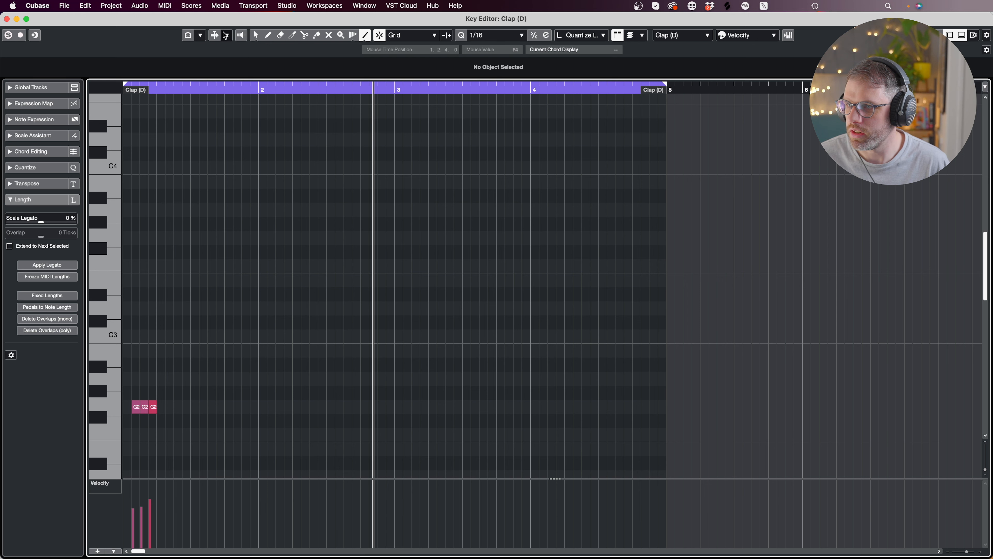
Duplicate the three-note G2 group after each remaining beat of bar 1, leaving the beats themselves empty.
left_click(255, 36)
left_click_drag(232, 268, 171, 408)
left_click_drag(222, 379, 136, 416)
key("super+d")
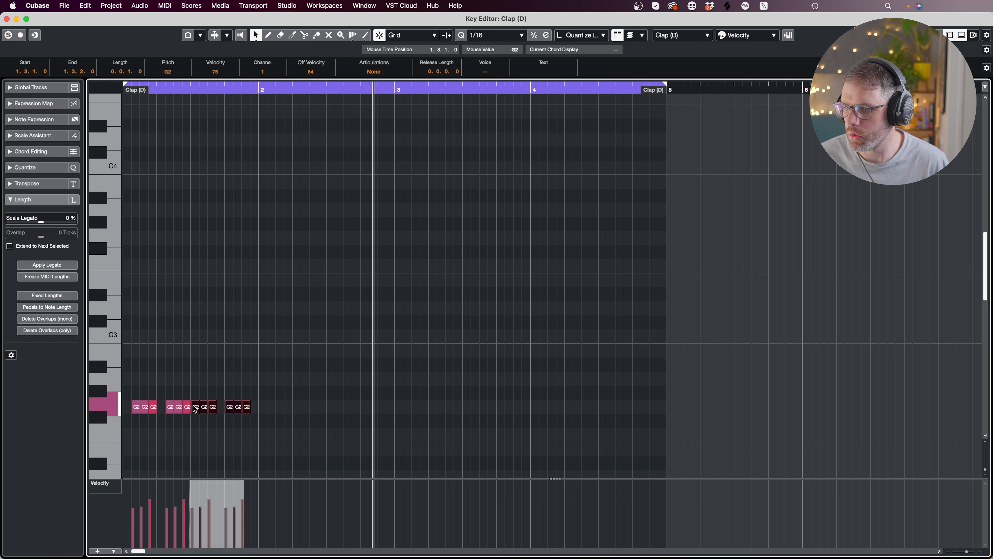
left_click_drag(195, 408, 204, 407)
Repeat bar 1's G2 pattern across bars 2 to 4, keeping every beat empty, and close the Key Editor.
left_click_drag(329, 376, 131, 425)
key("super+d")
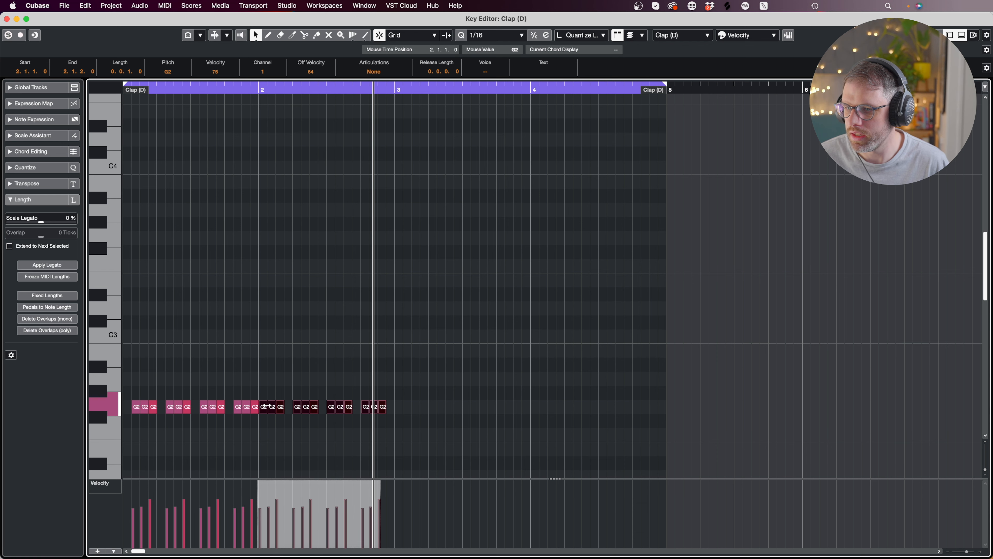
left_click_drag(264, 406, 273, 407)
left_click_drag(440, 368, 128, 446)
key("super+d")
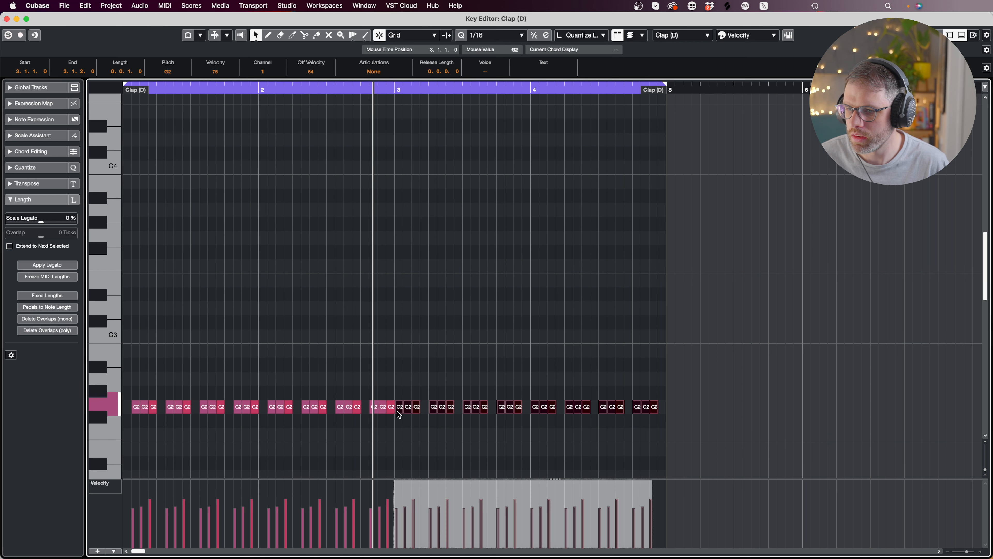
left_click_drag(401, 413, 409, 413)
left_click(411, 371)
key("Escape")
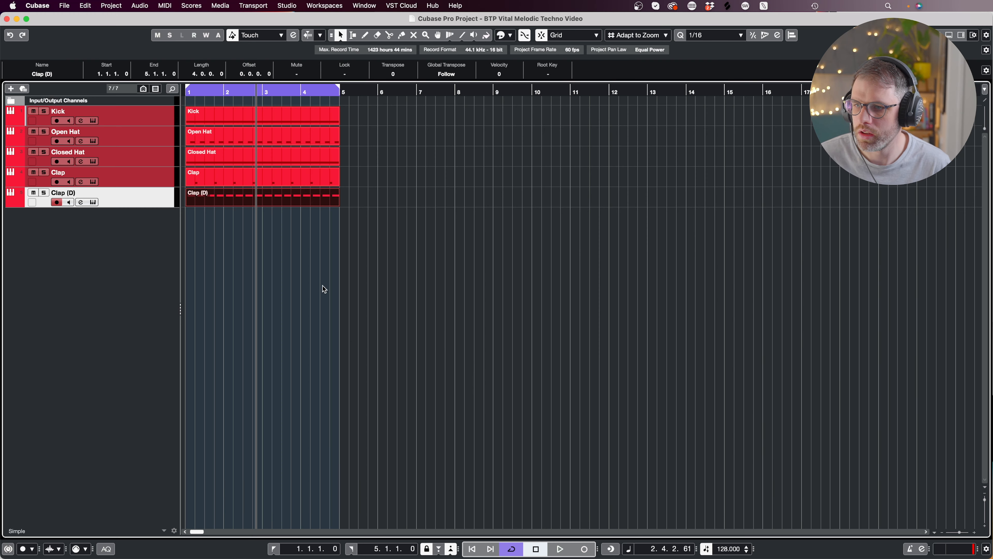
Colour the duplicated Clap track orange and rename it Bass.
left_click(22, 205)
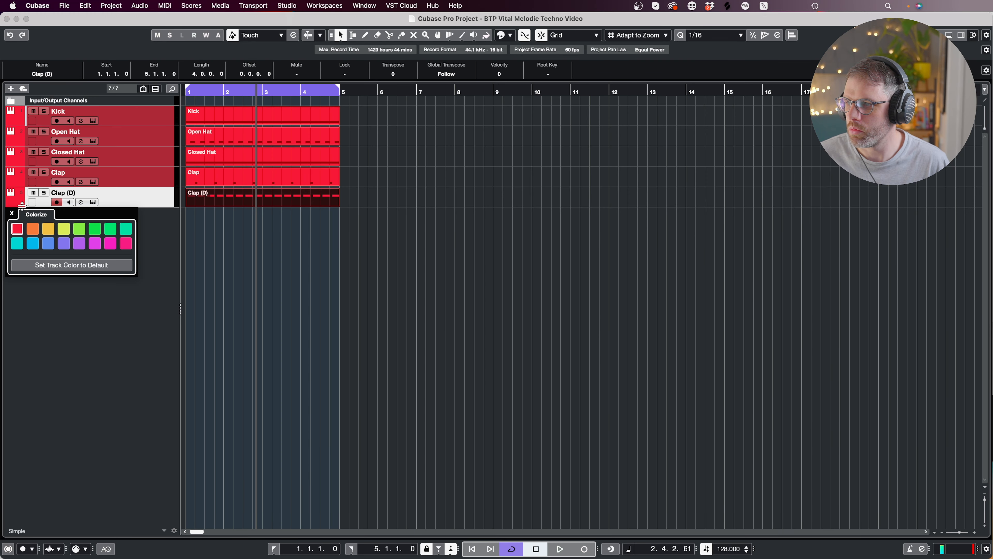
left_click(31, 231)
left_click(359, 313)
double_click(70, 193)
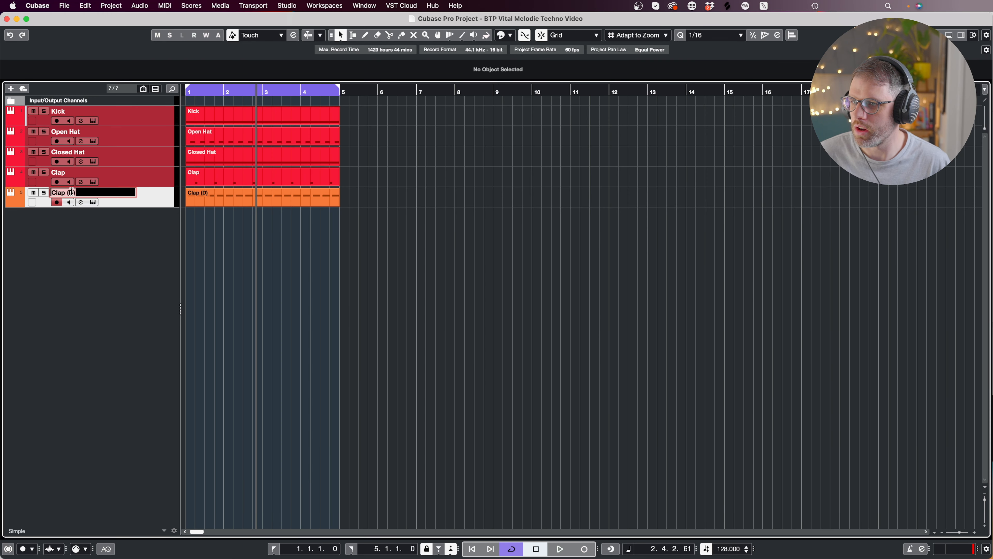
type("Bass")
key("Return")
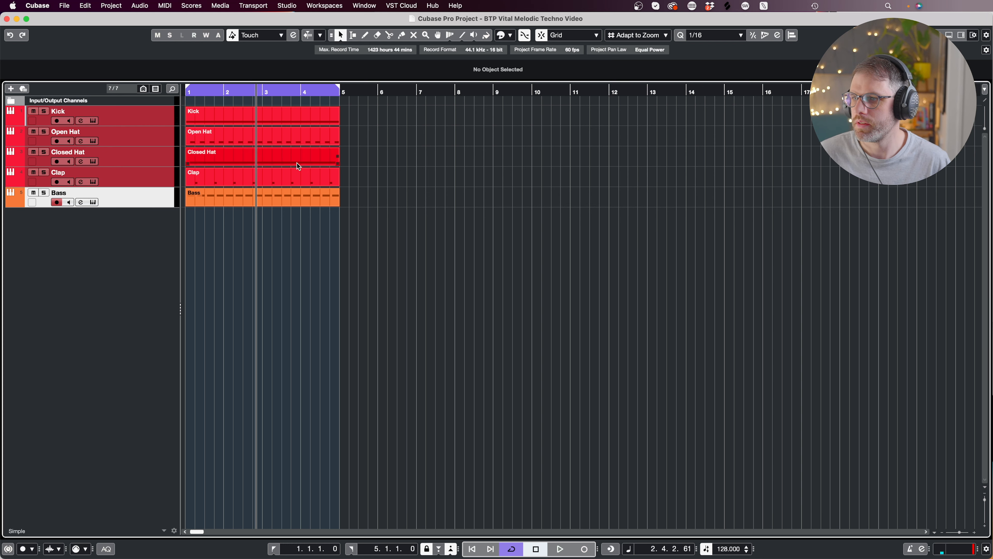
Open the Bass track's Vital instrument and list the BTP Vital Melodic Techno presets sorted by style.
left_click(93, 202)
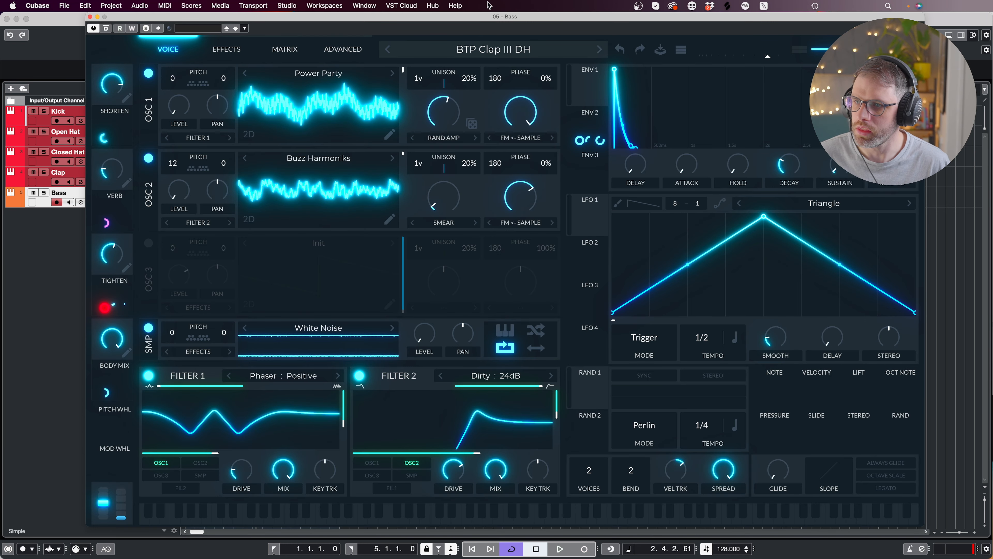
left_click(489, 48)
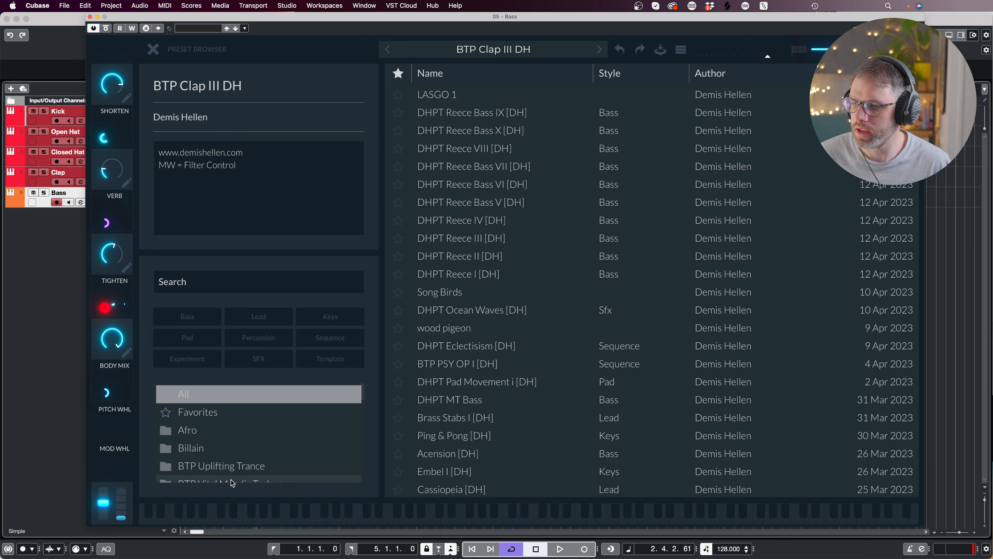
left_click(219, 480)
left_click(645, 73)
left_click(633, 166)
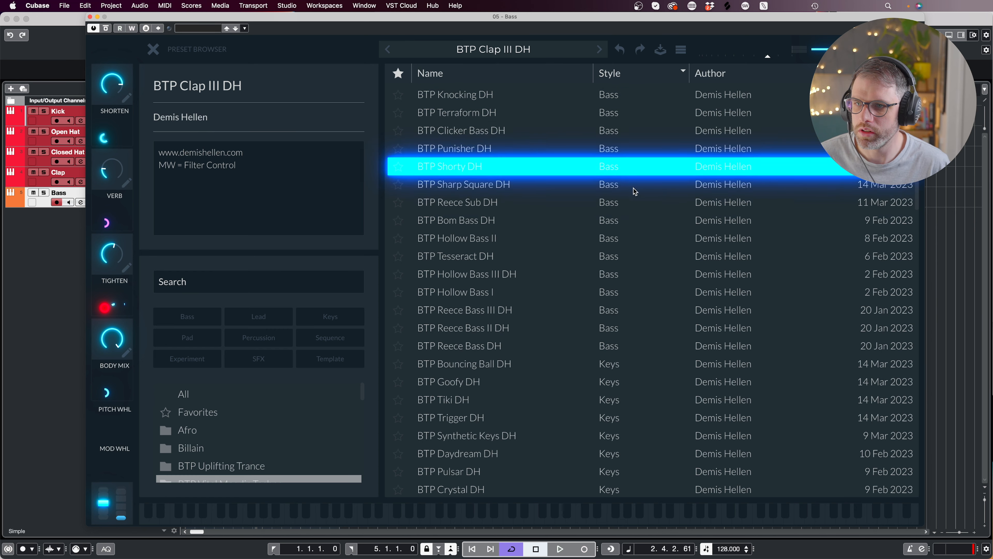
left_click(633, 148)
left_click(512, 91)
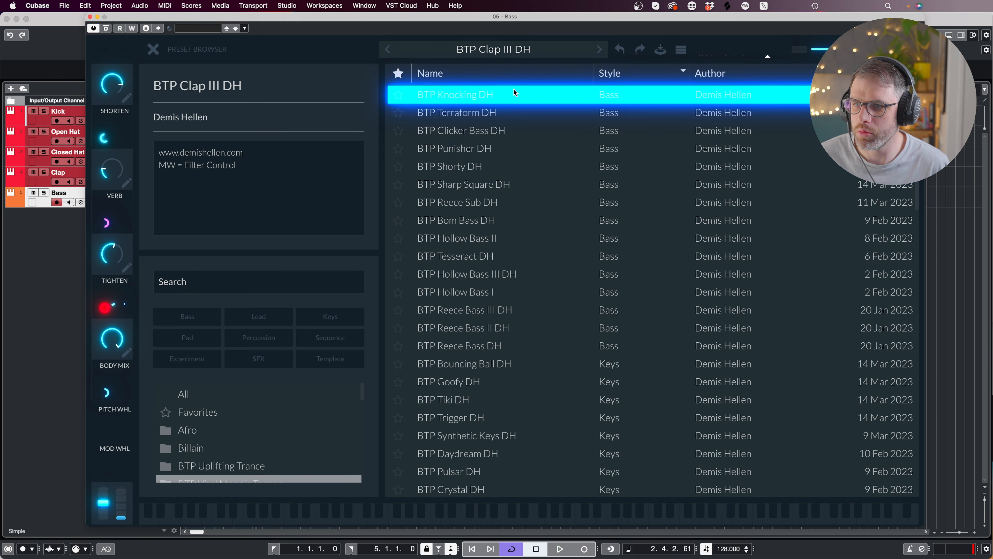
left_click(504, 150)
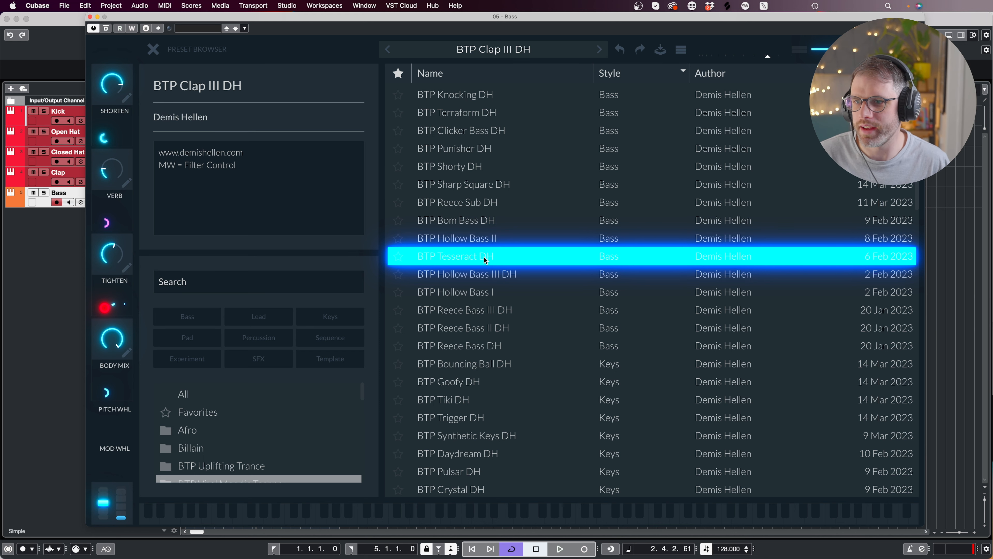
Audition bass presets such as BTP Knocking DH, Reece Sub and Hollow Bass II against the loop, and load BTP Punisher DH.
left_click(510, 95)
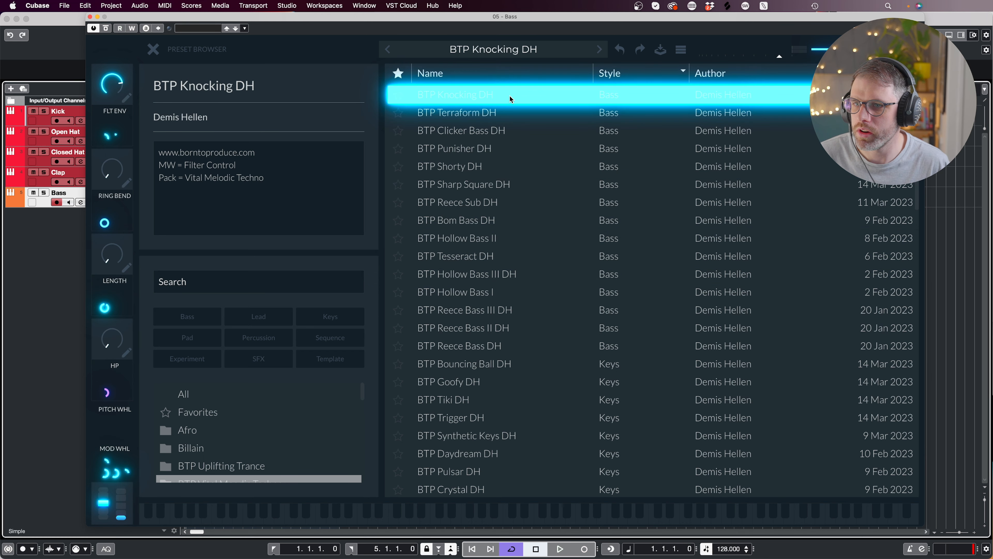
key("space")
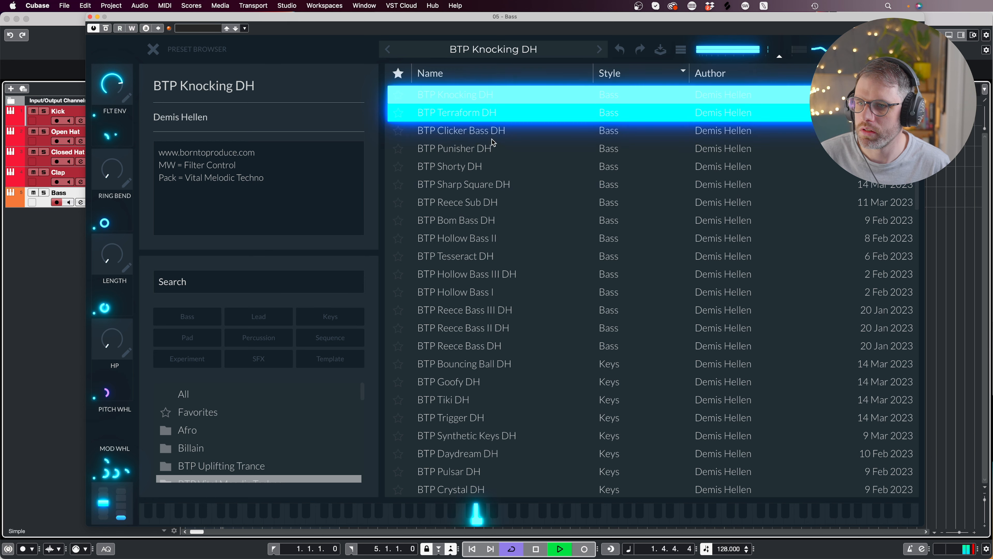
left_click(487, 148)
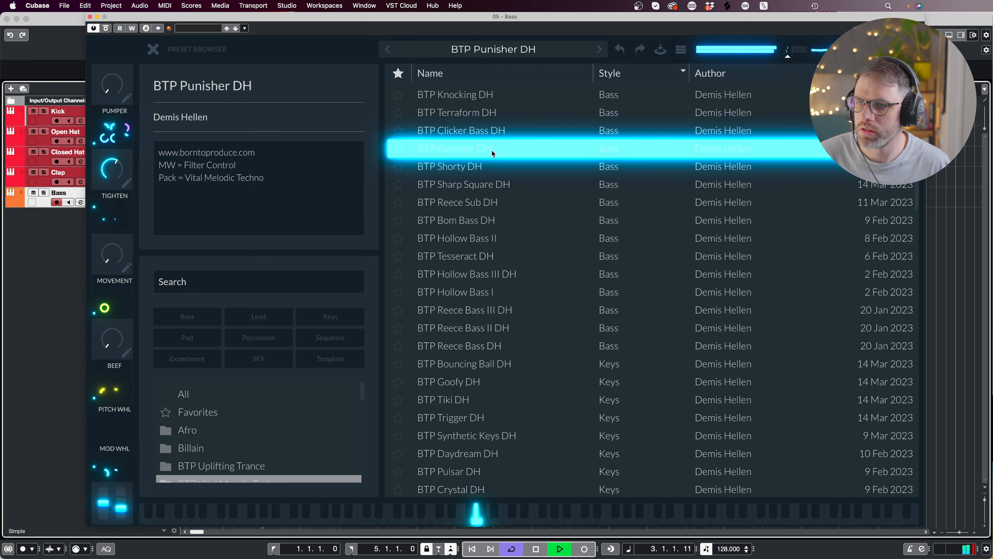
left_click(492, 94)
left_click(498, 201)
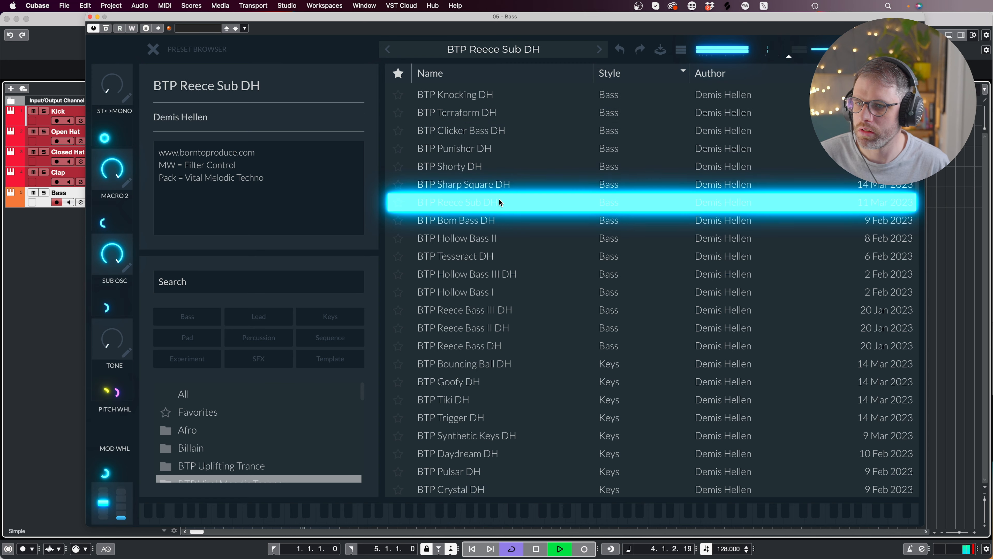
left_click(494, 223)
left_click(494, 238)
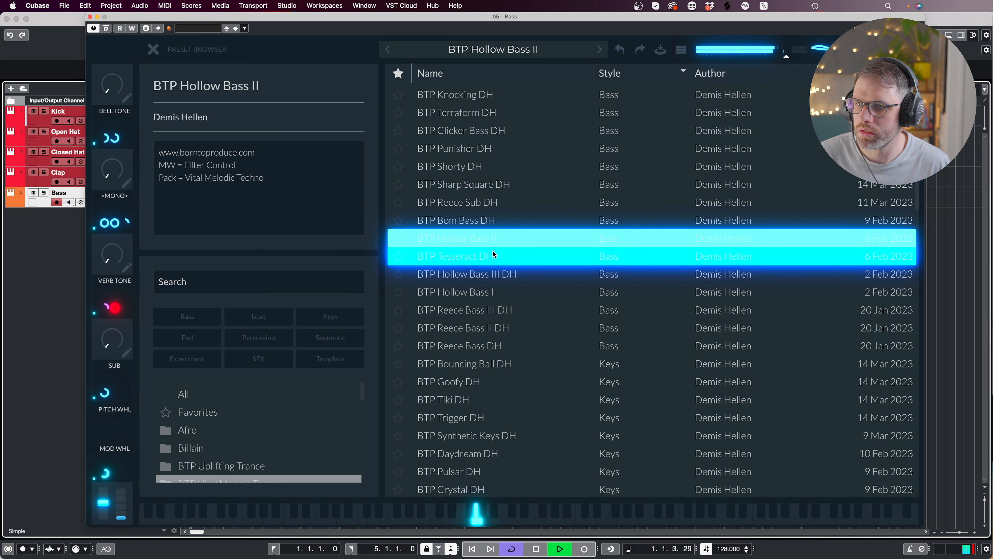
left_click(491, 147)
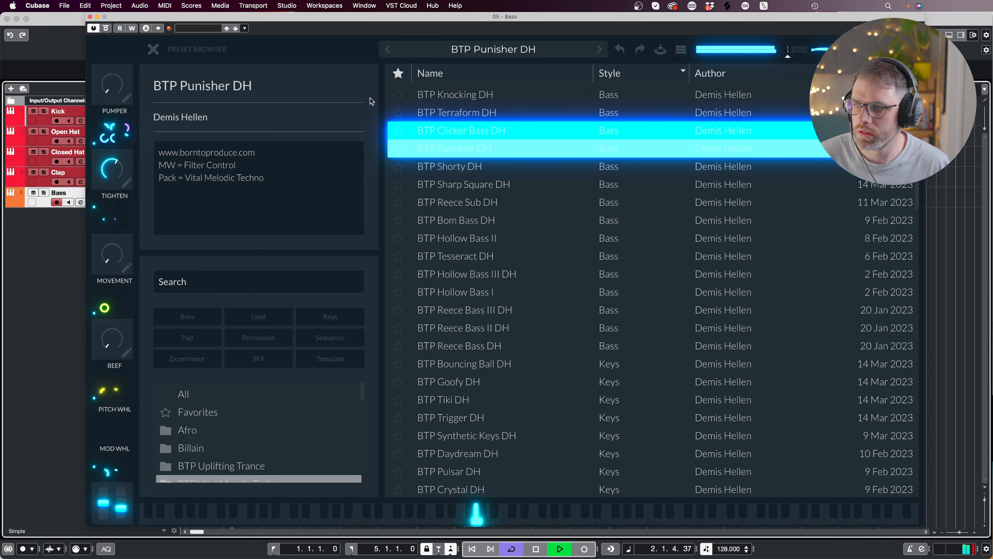
Transpose all notes of the Bass part up an octave to G3 and close the Key Editor.
key("space")
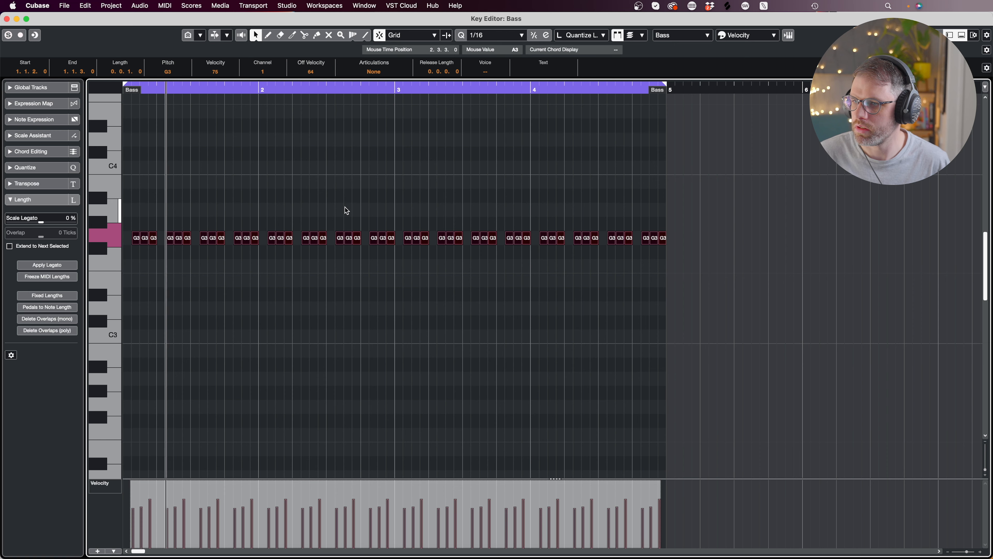
key("super+w")
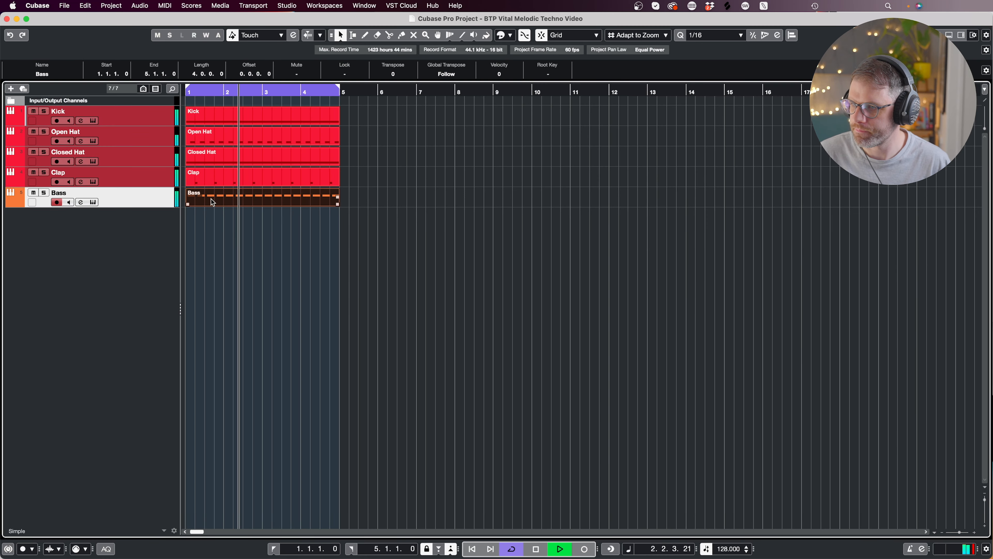
Reopen the Bass track's Vital instrument and raise the BEEF macro to about a third while the loop plays.
left_click(91, 203)
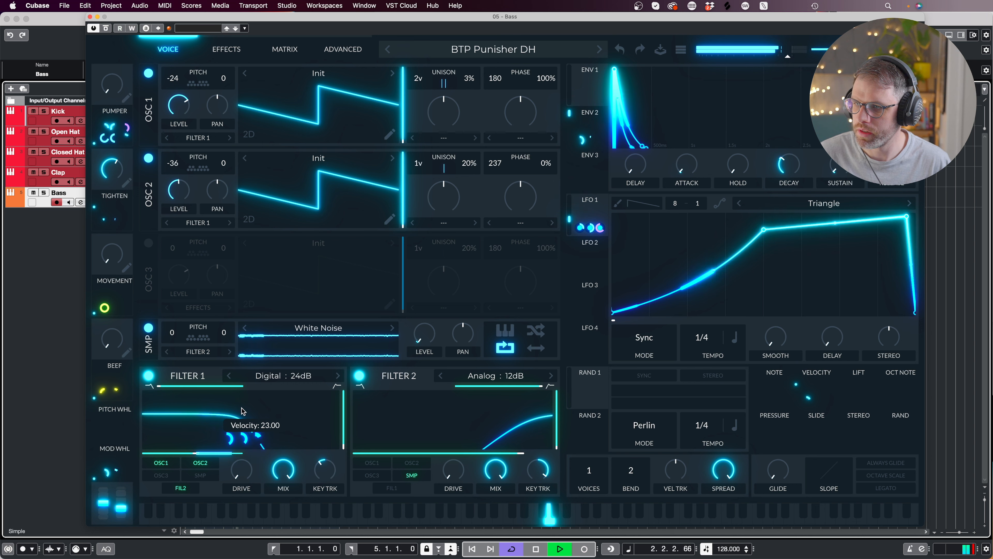
key("space")
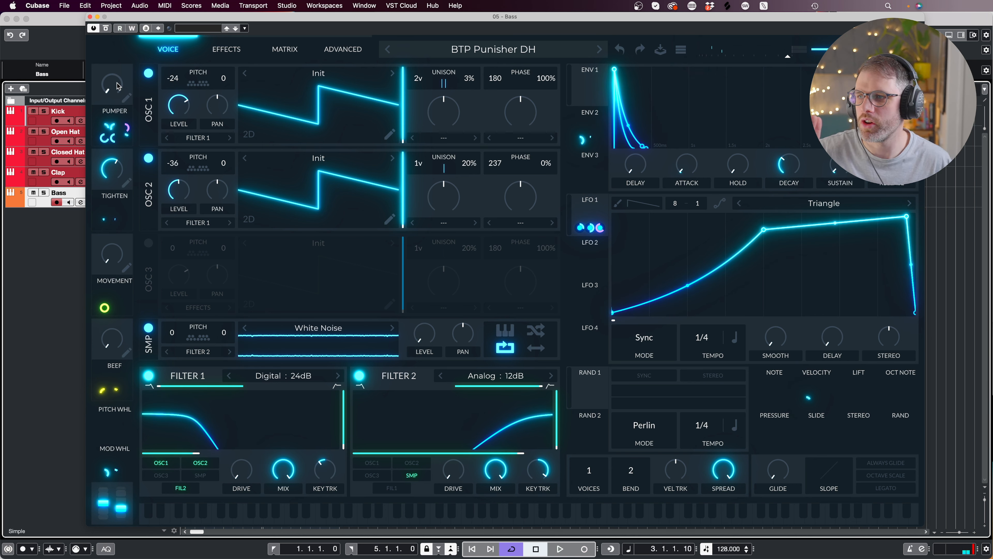
key("space")
left_click_drag(111, 346, 115, 319)
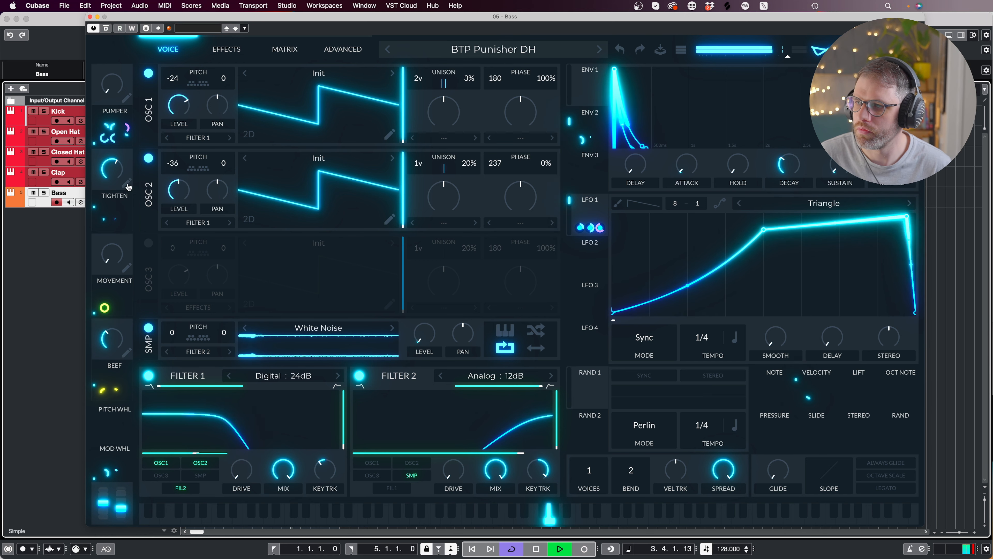